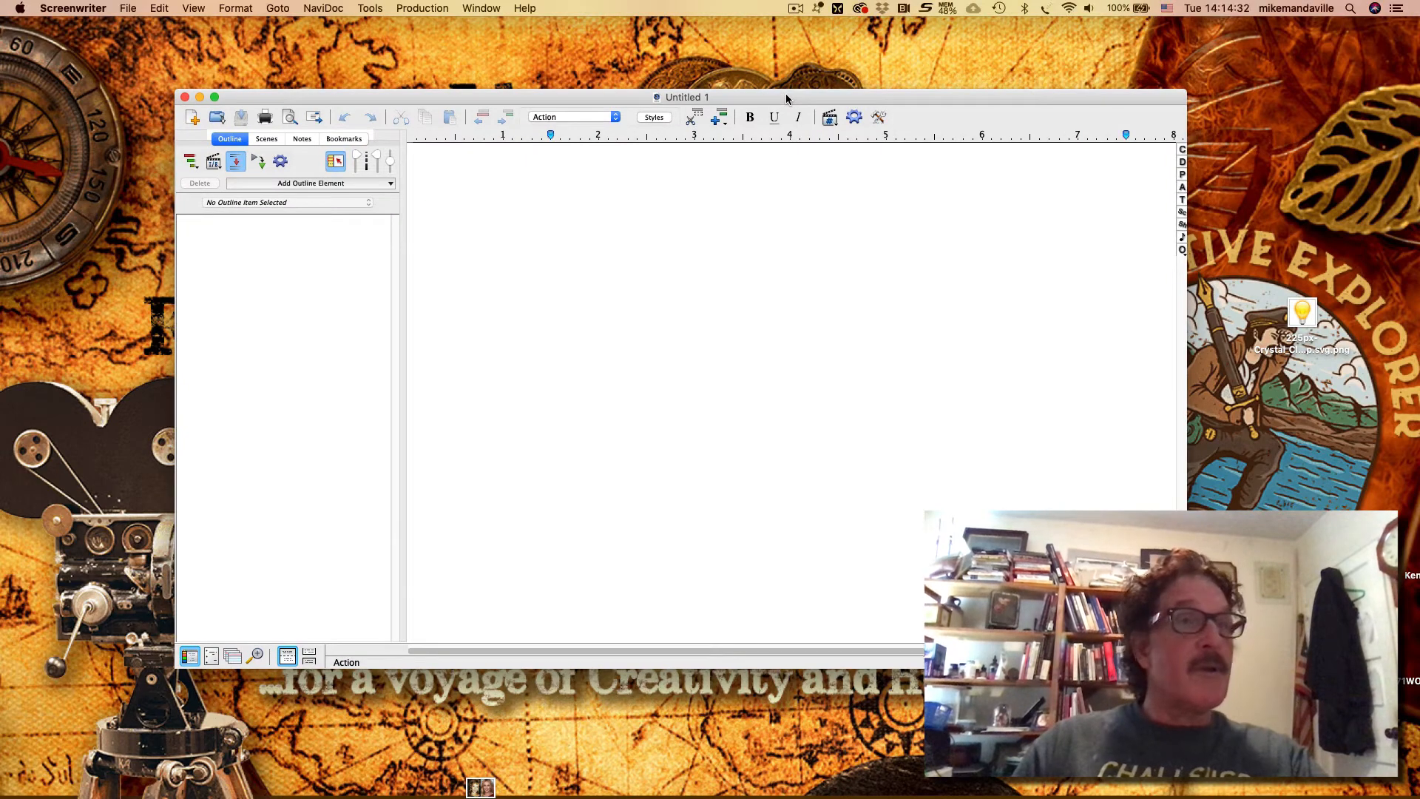
Enlarge and reposition the blank script window, and widen the outline pane to about half the window's width.
left_click_drag(1187, 667, 1235, 725)
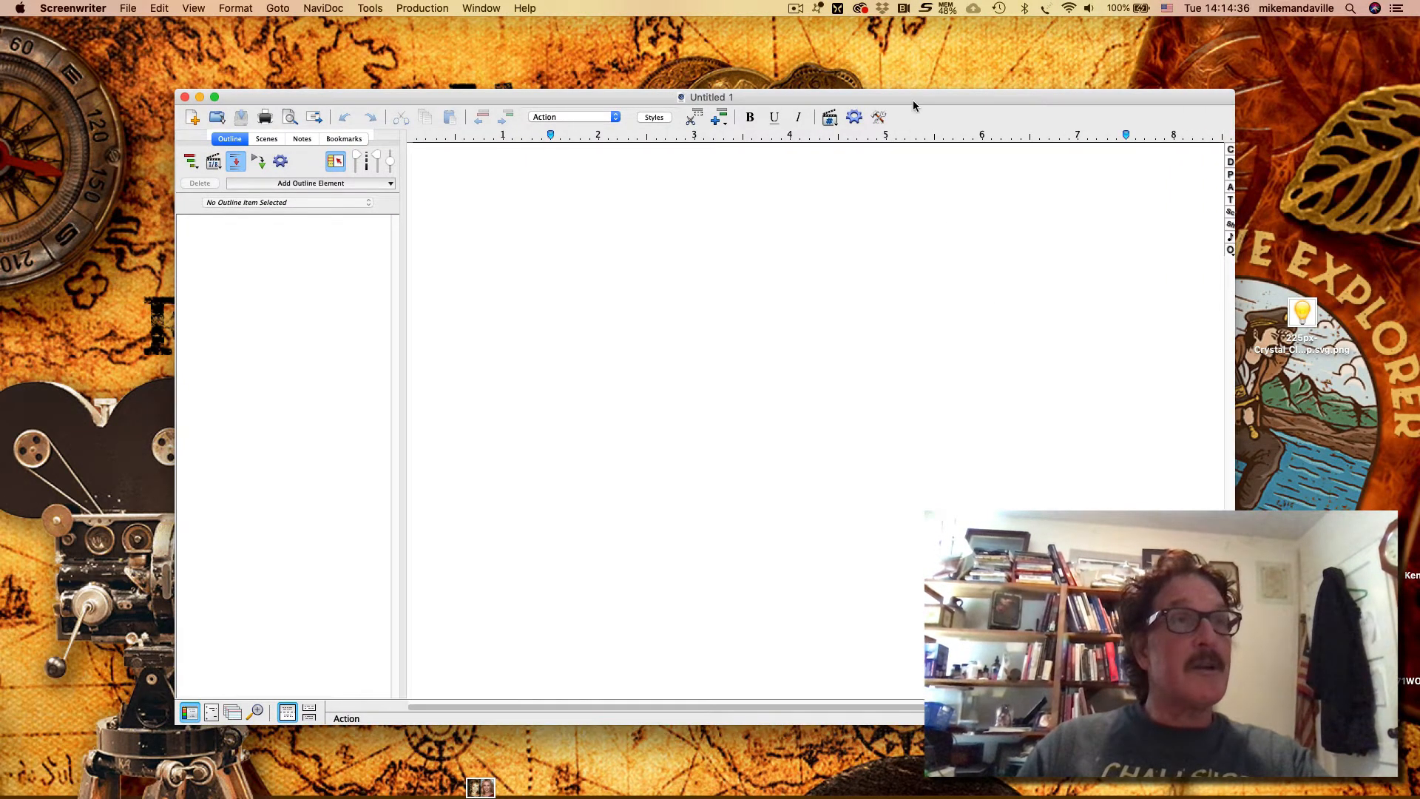
left_click_drag(914, 98, 841, 77)
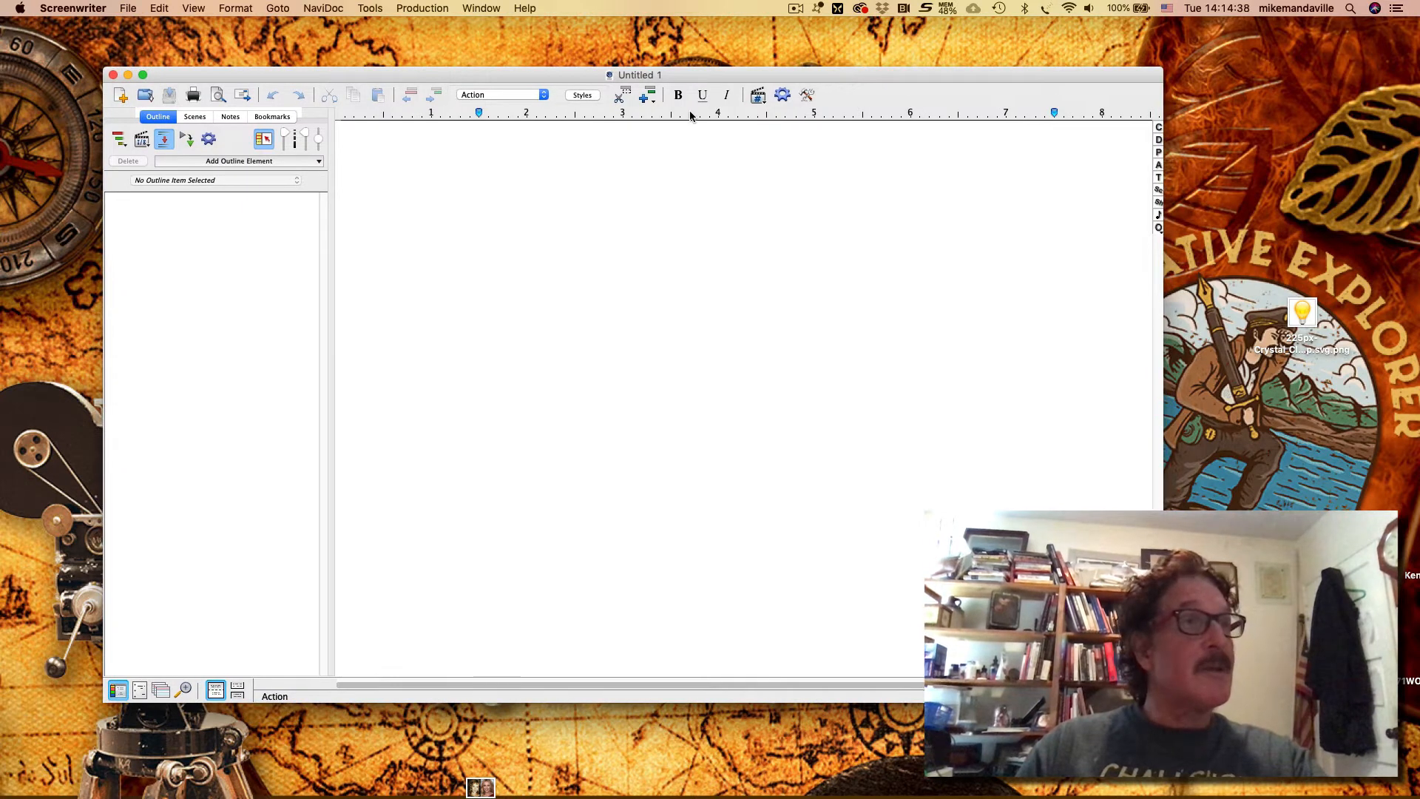
left_click_drag(754, 75, 775, 72)
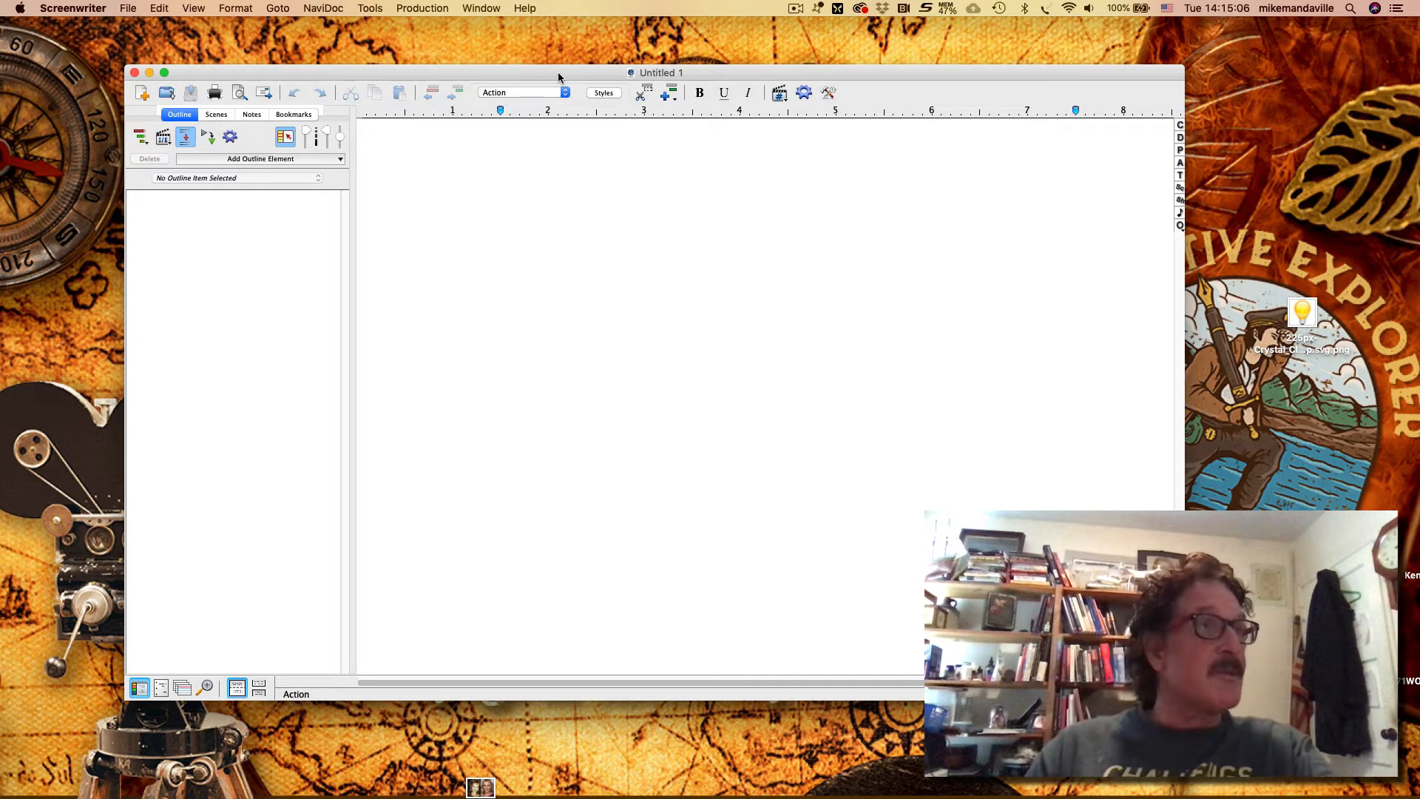
left_click_drag(558, 72, 549, 67)
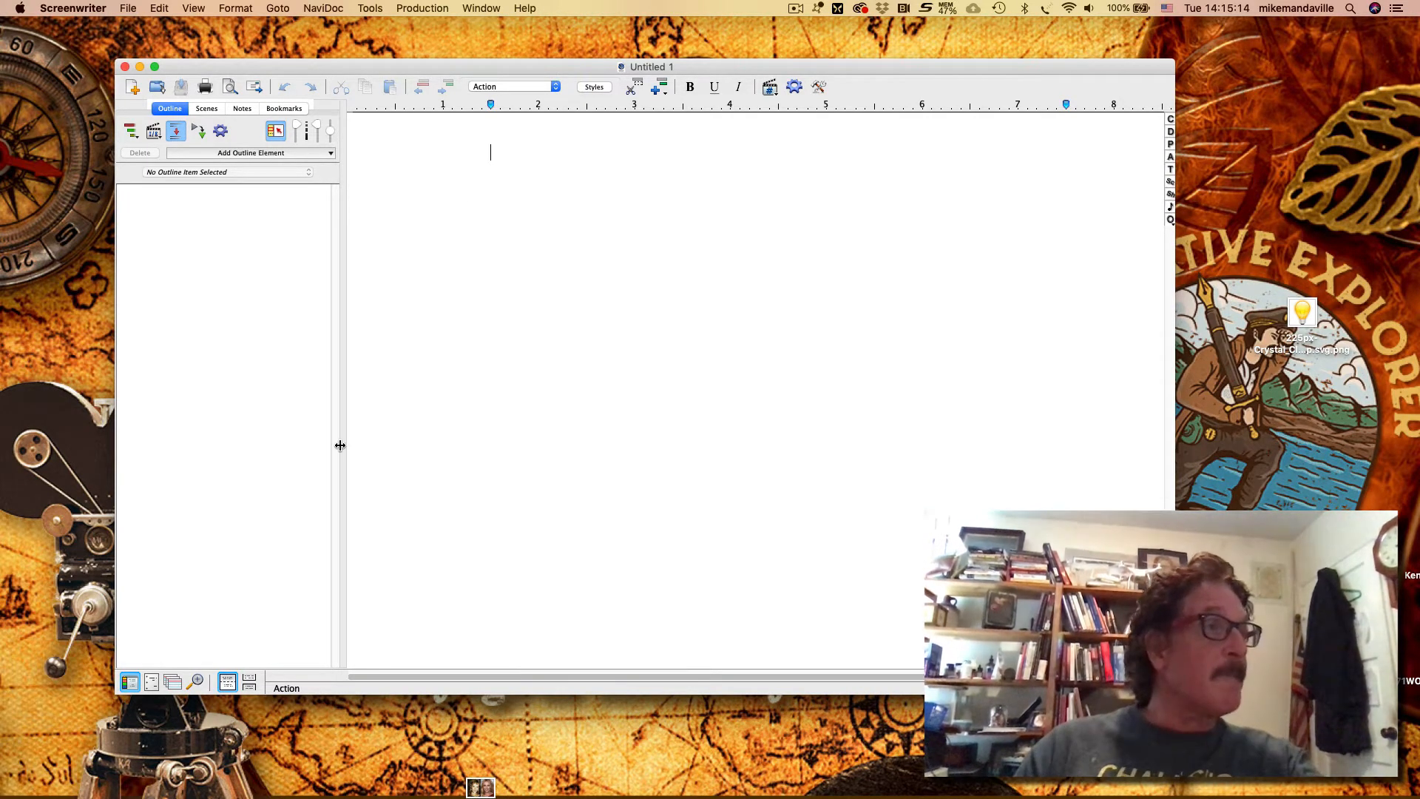
left_click_drag(339, 444, 625, 420)
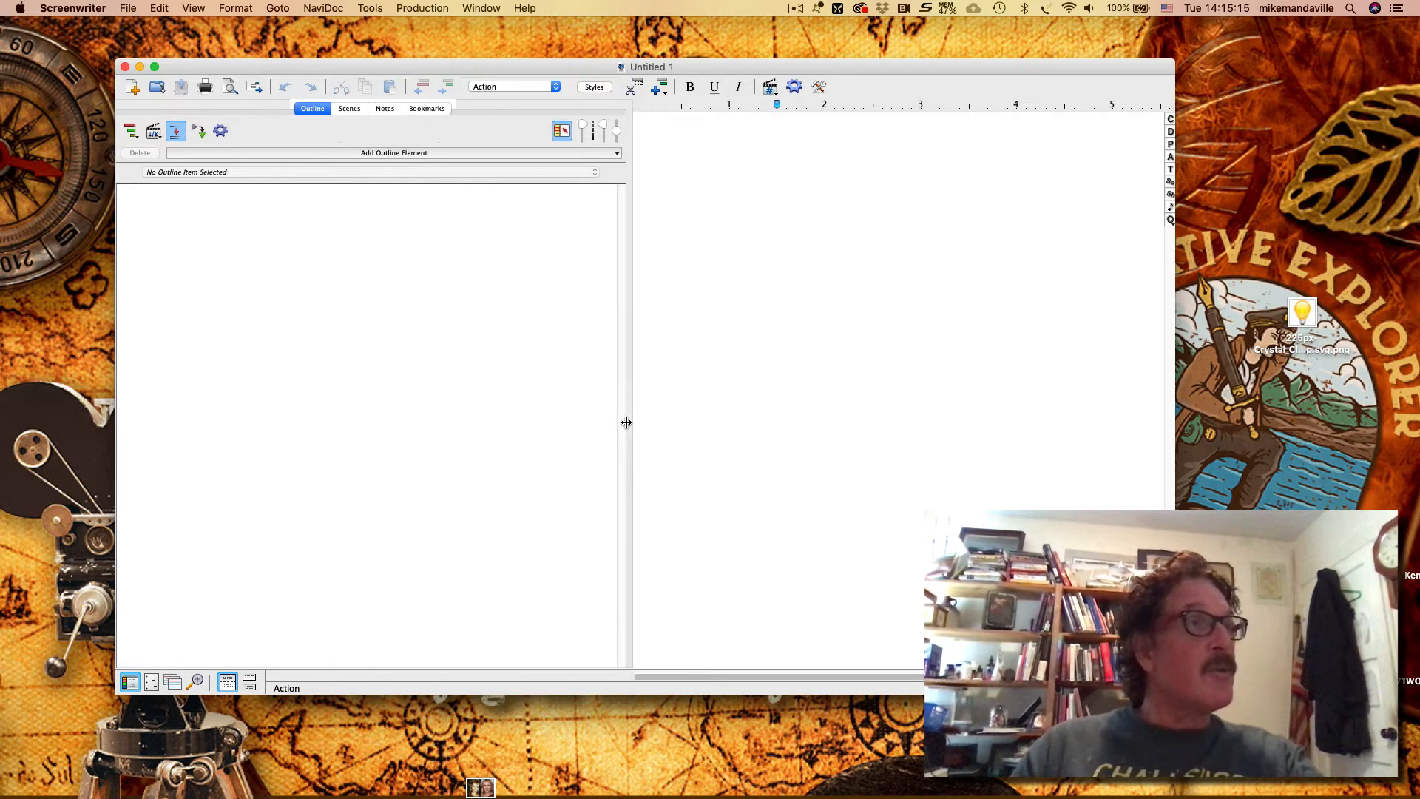
Look through the Scenes, Notes and Bookmarks views of the navigation pane and return to the Outline view.
left_click(342, 110)
left_click(385, 110)
left_click(420, 109)
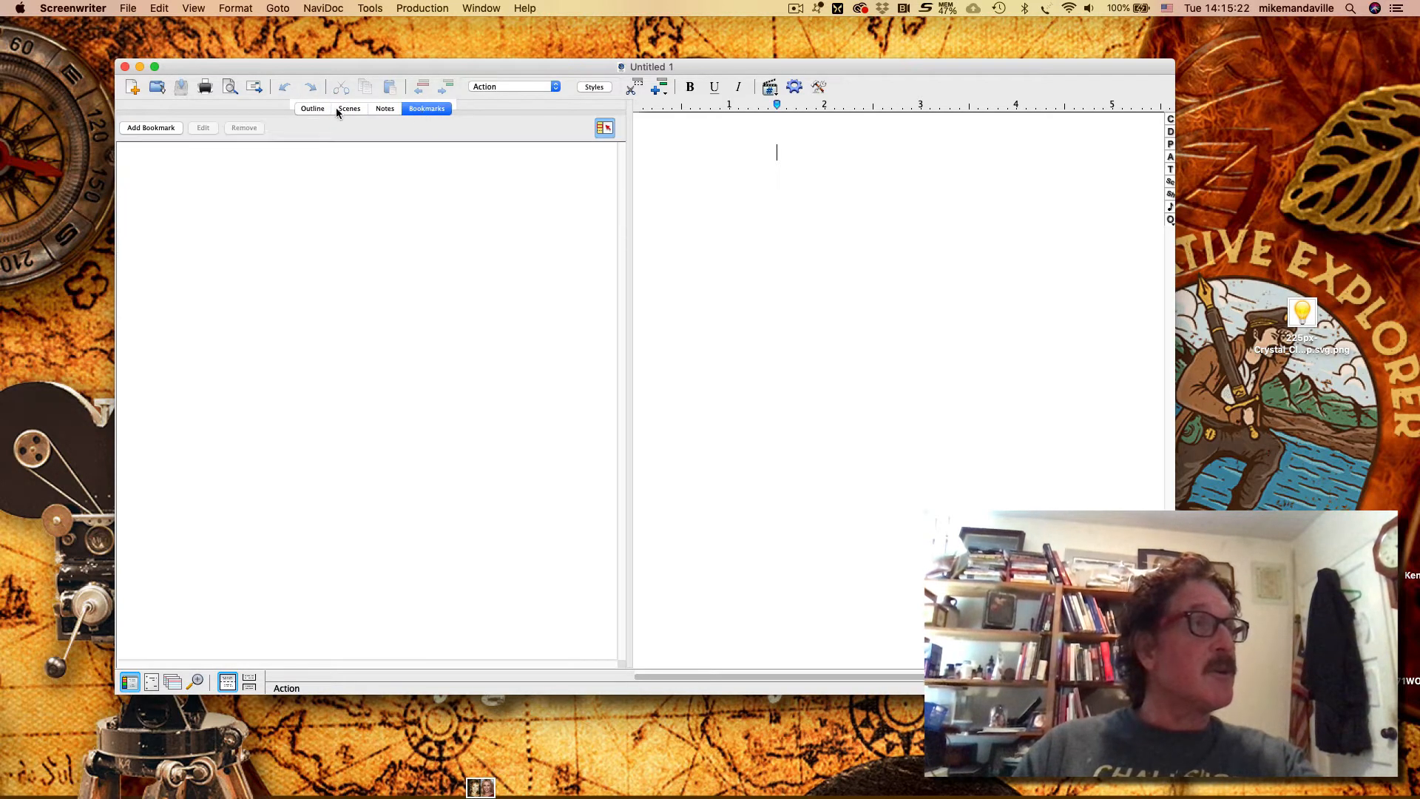
left_click(314, 110)
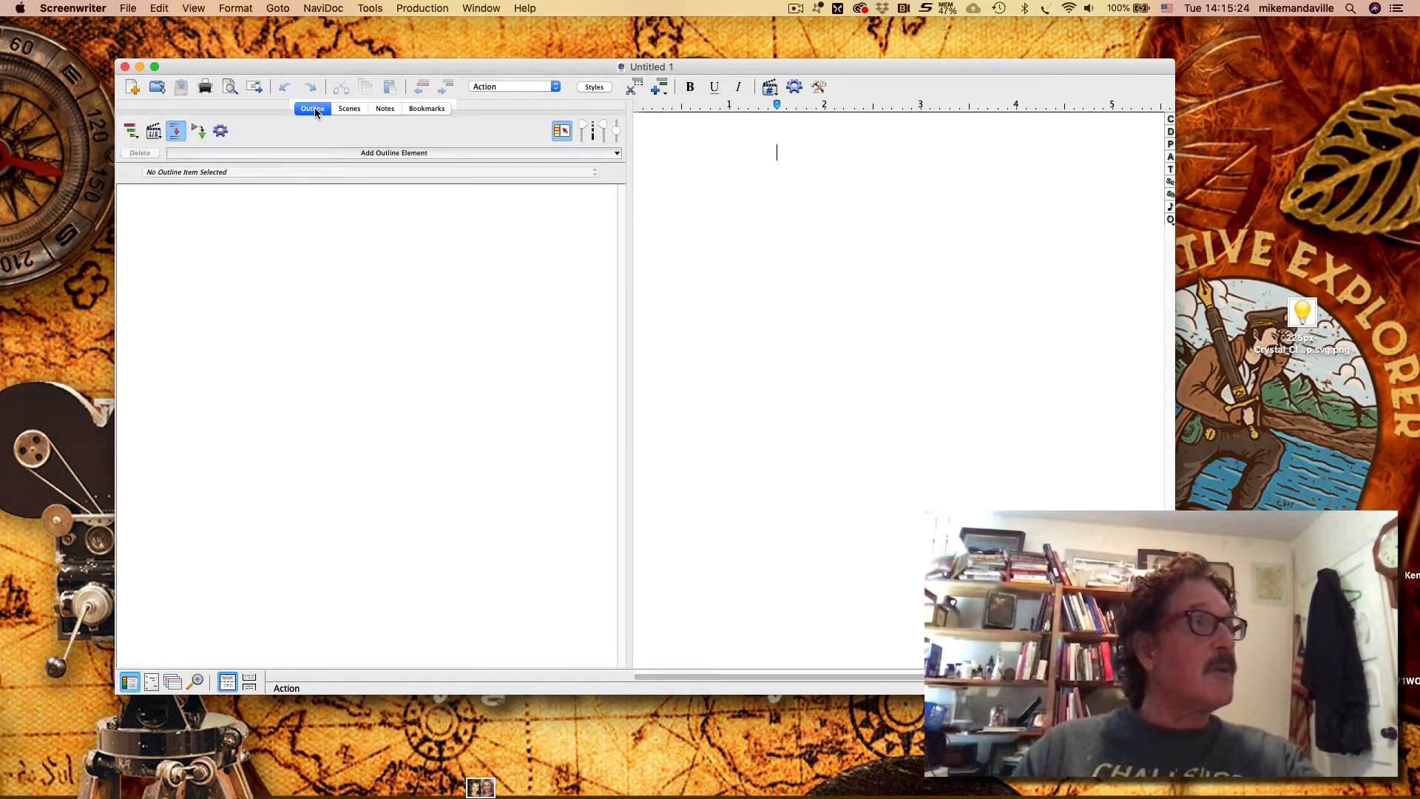
Add an Act element to the empty outline and title it "Opening".
left_click(363, 153)
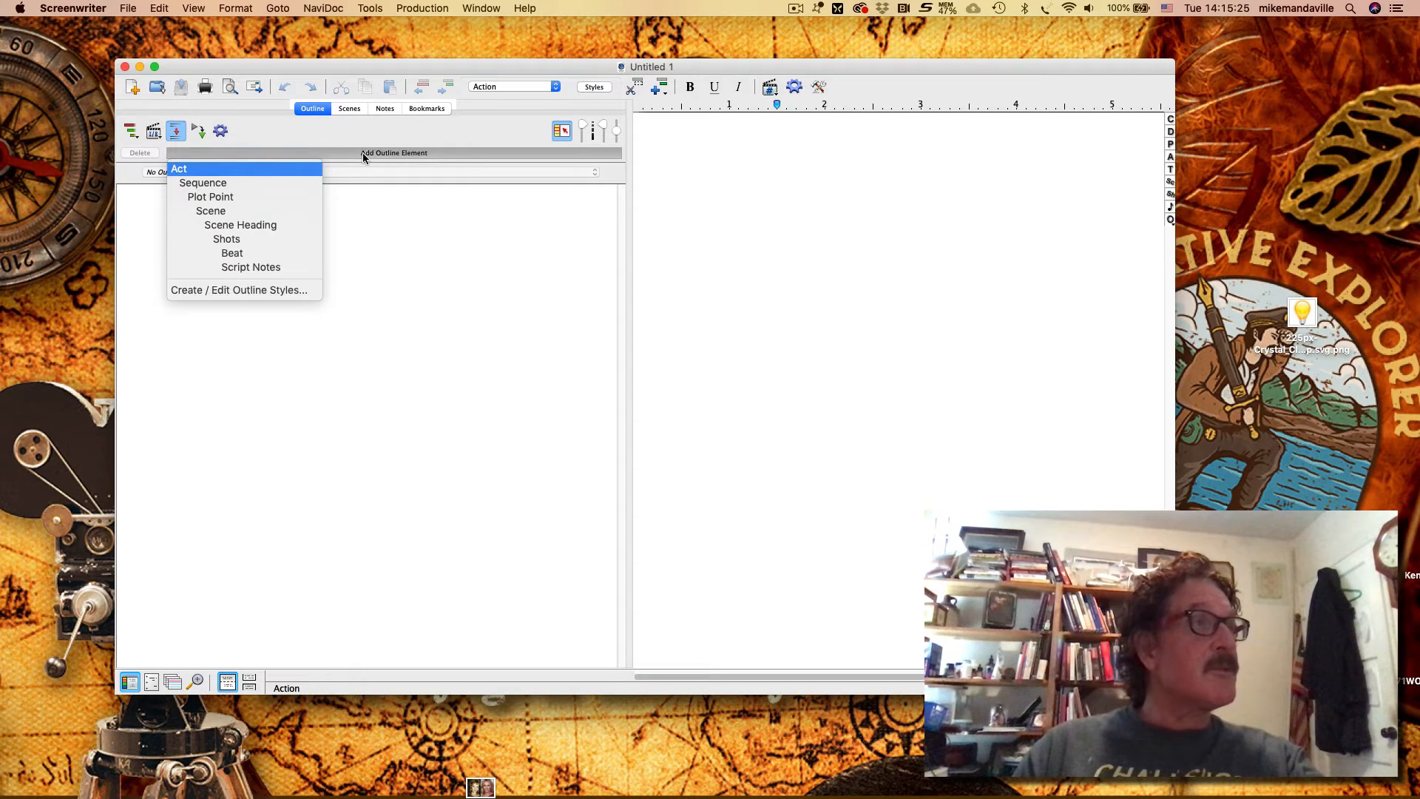
left_click(297, 170)
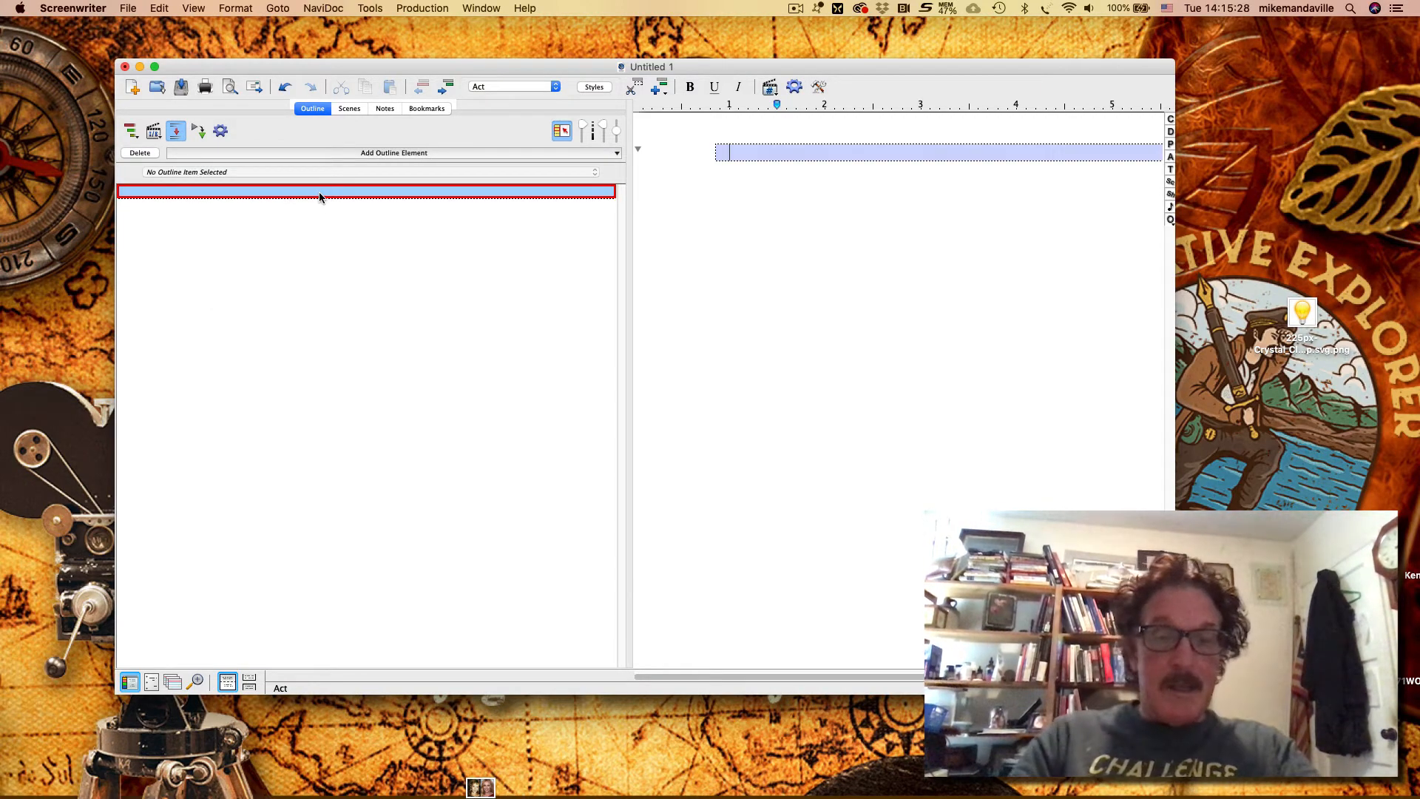
type("Act")
key("BackSpace")
key("BackSpace")
key("BackSpace")
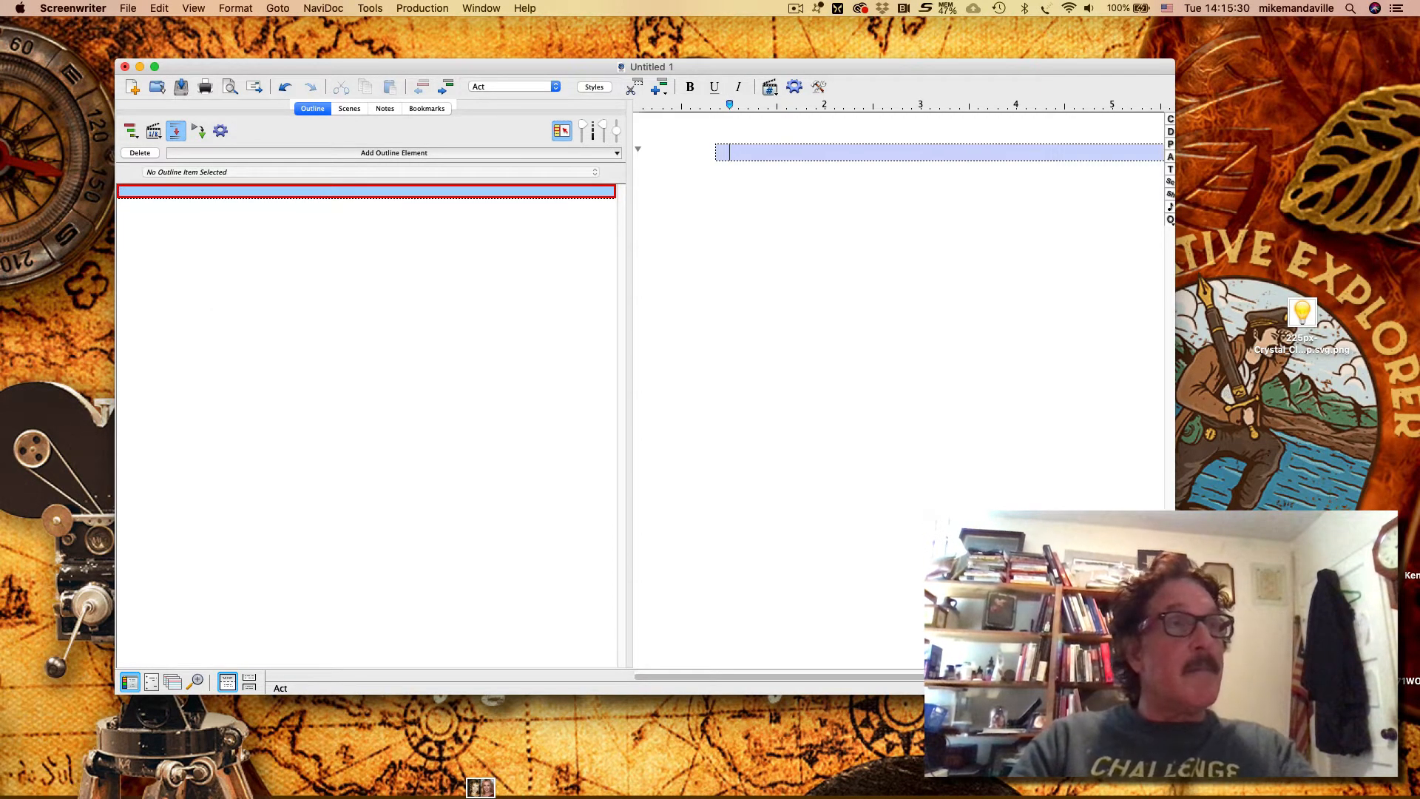
type("Opening")
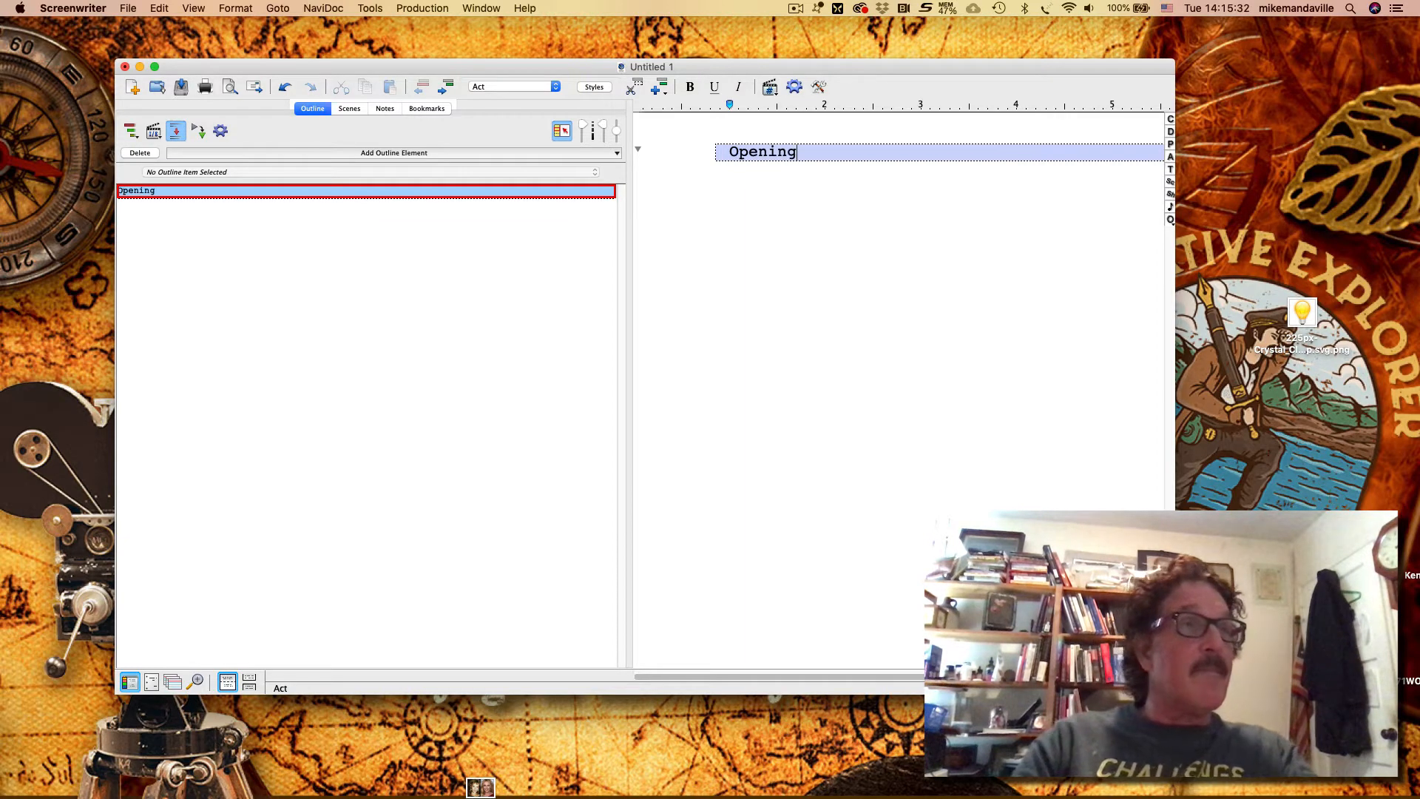
type(" or")
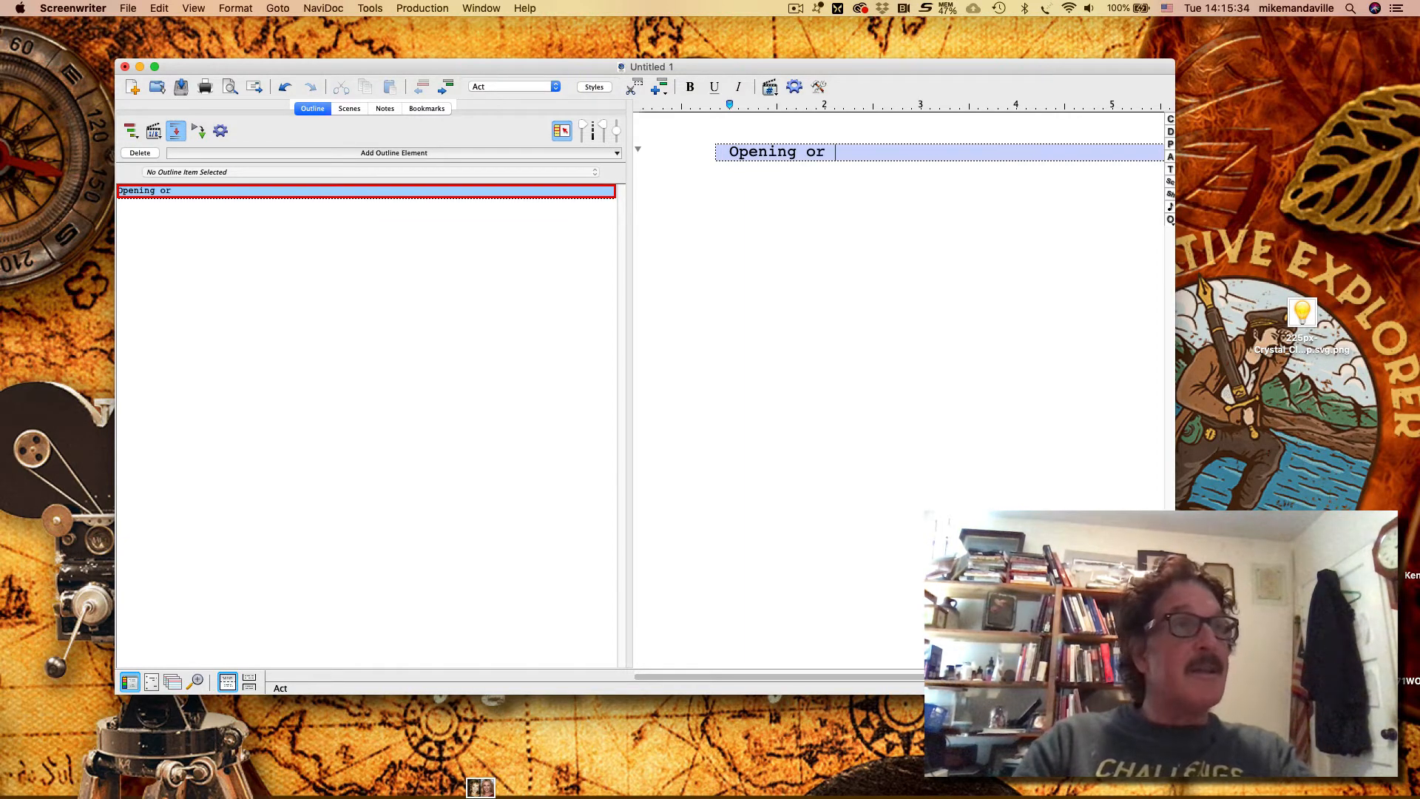
key("BackSpace")
key("BackSpace")
key("BackSpace")
key("BackSpace")
type("g")
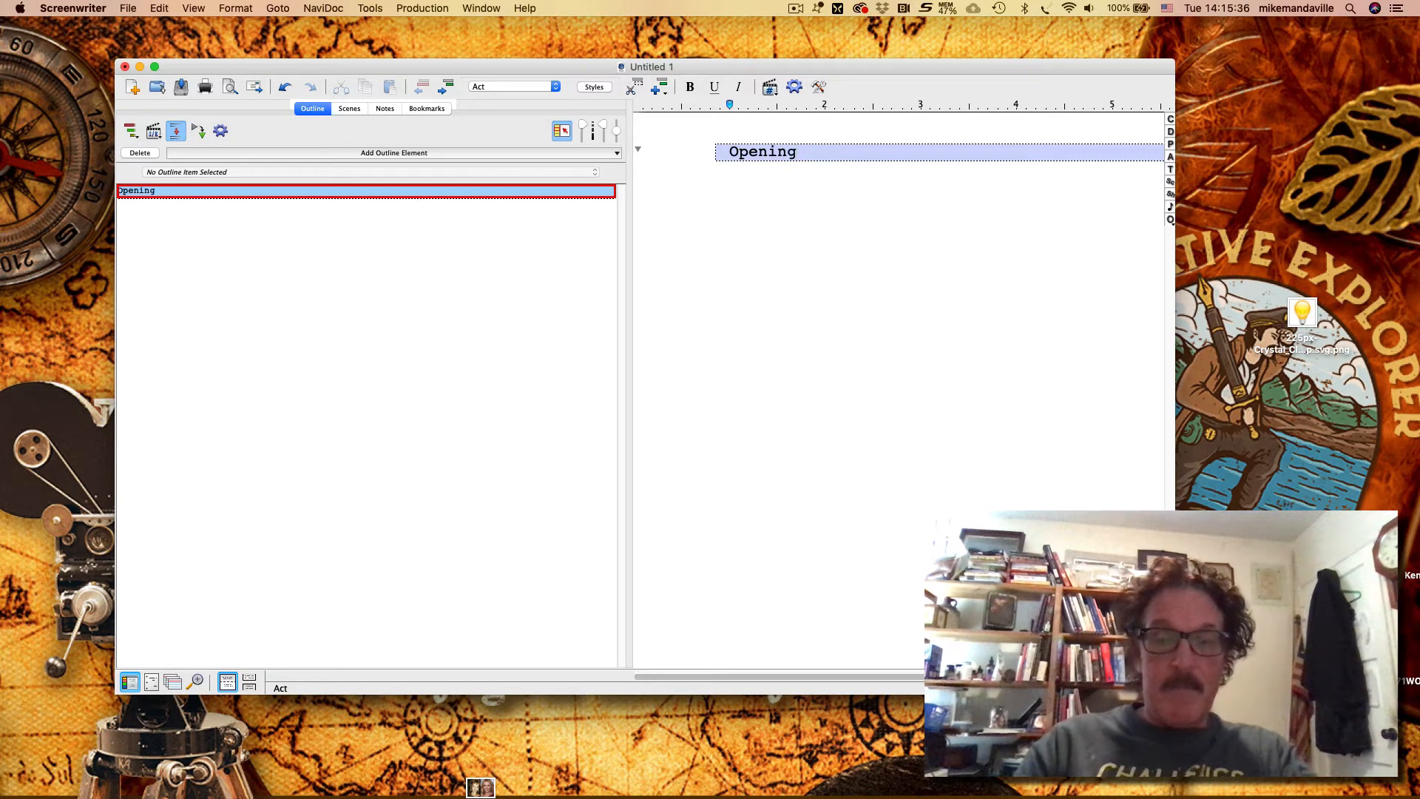
Extend the first element's title to "Opening/Inciting Incident" and start another Act element below it.
type("/Inciting")
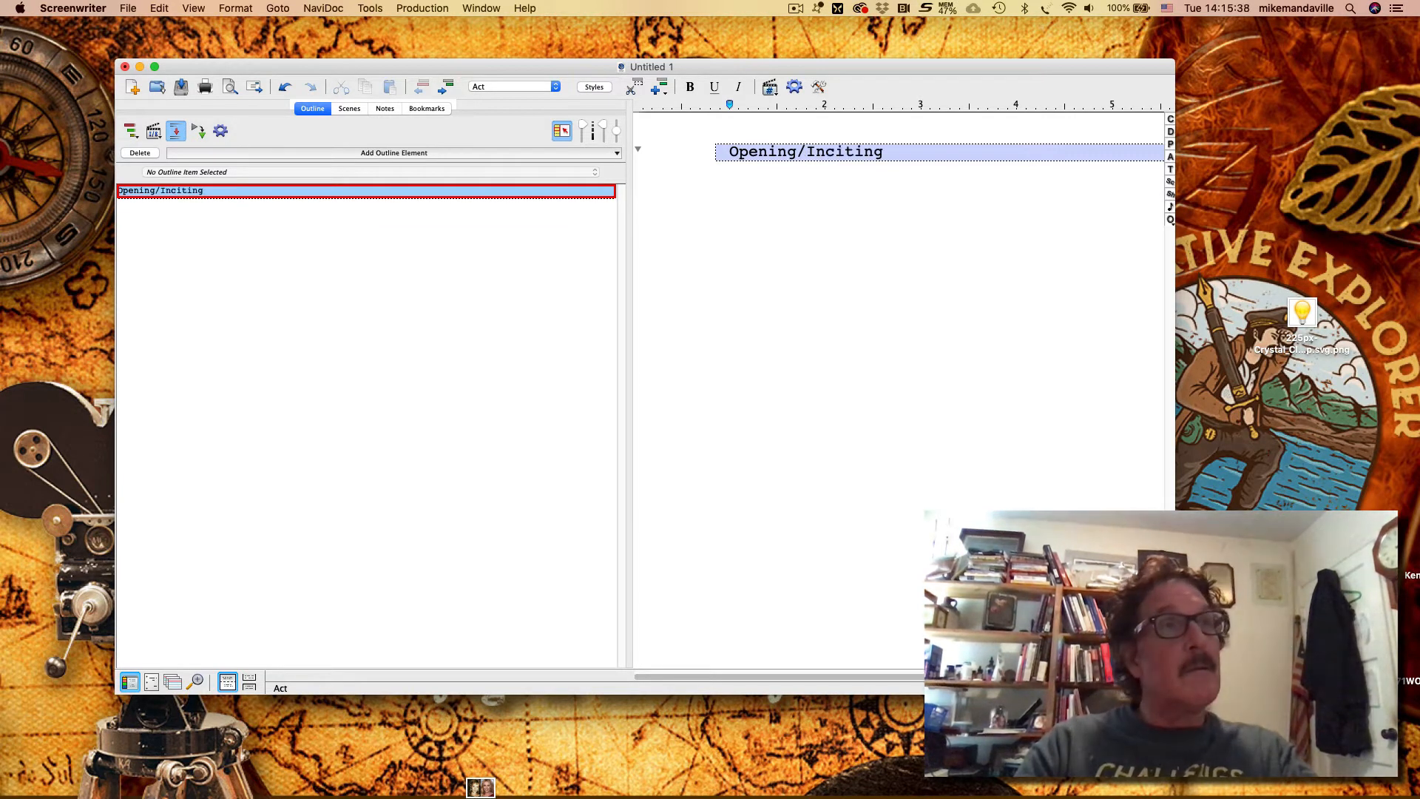
type(" Incdi")
key("BackSpace")
key("BackSpace")
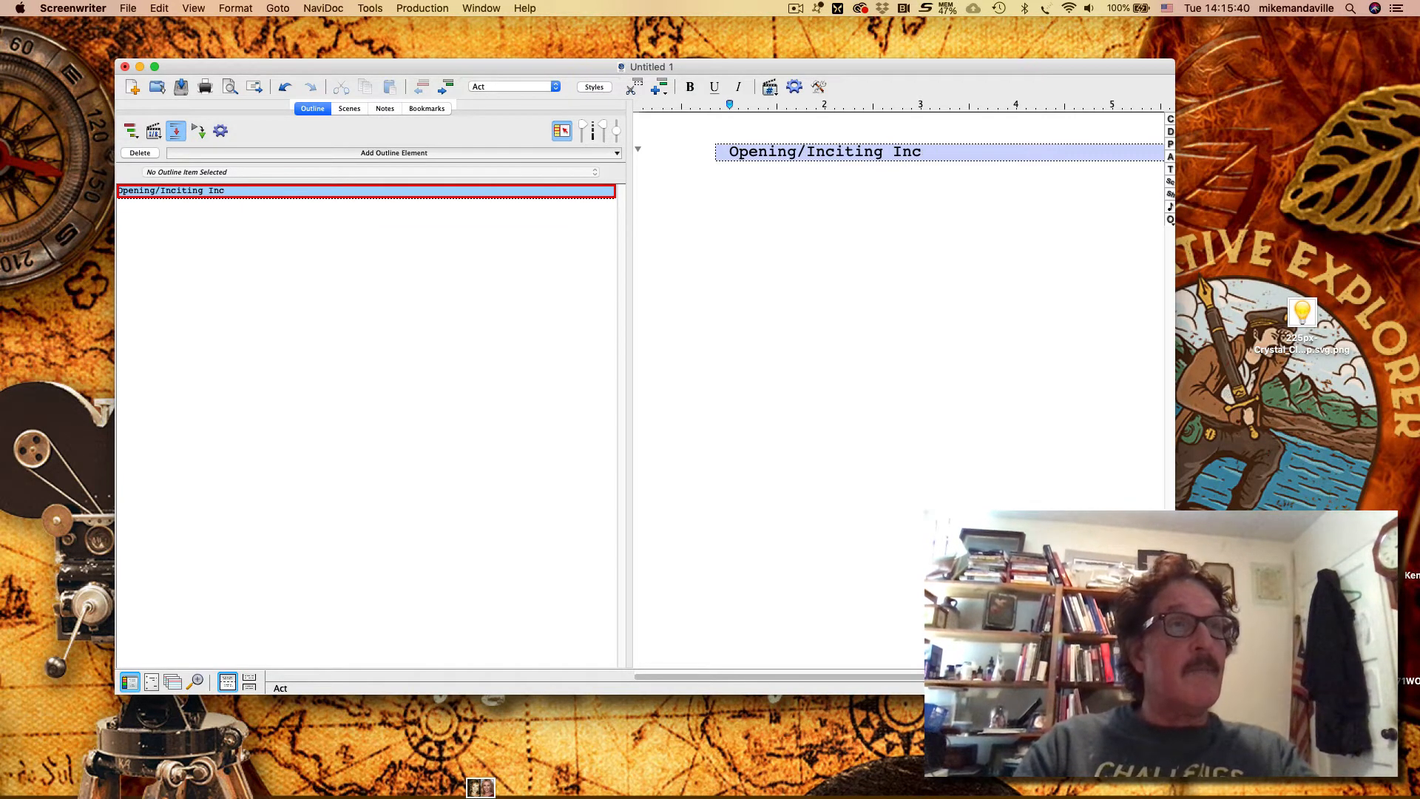
type("ident")
key("Return")
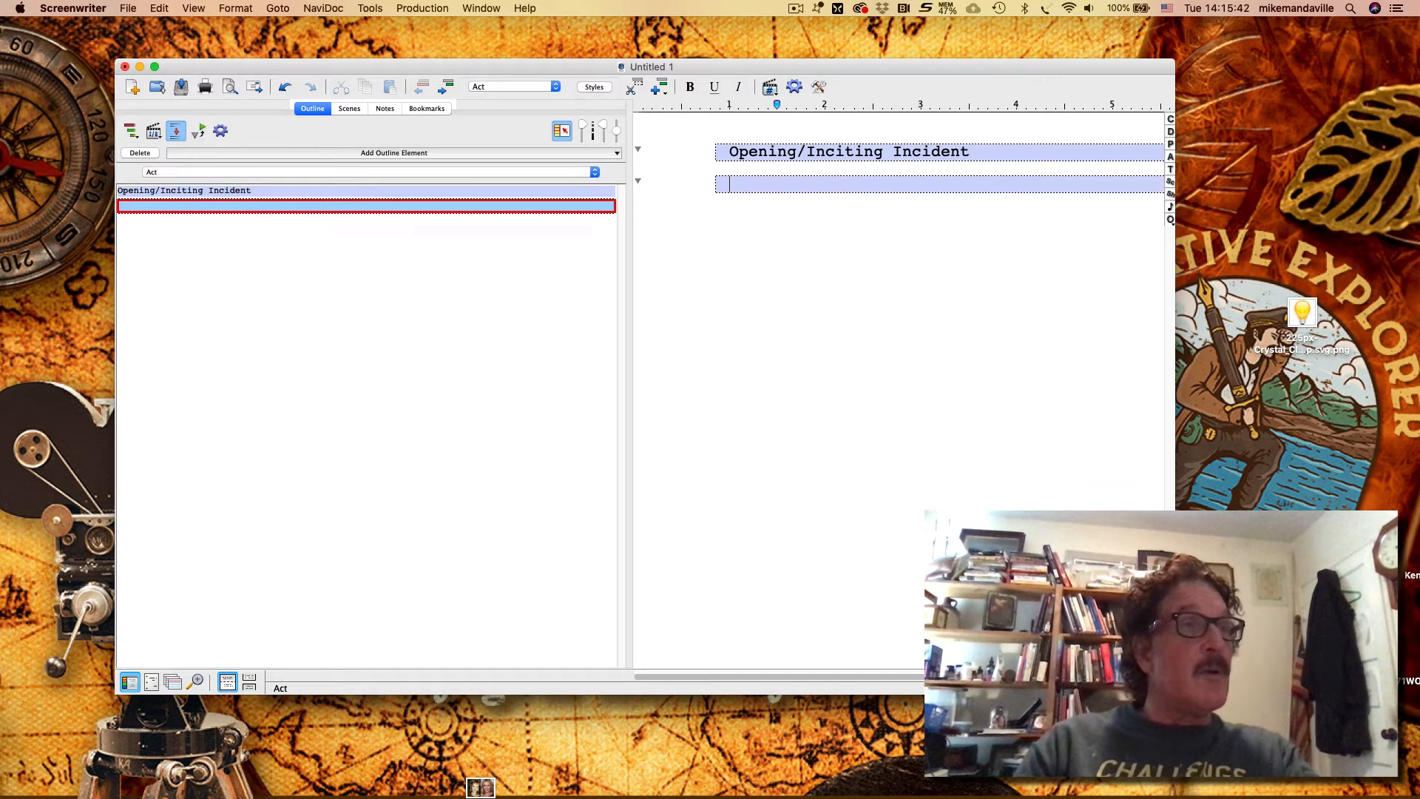
Add Act elements titled "Act 1", "Act 2A", "Act 2B" and "Act 3" below the opening.
type("Act 1")
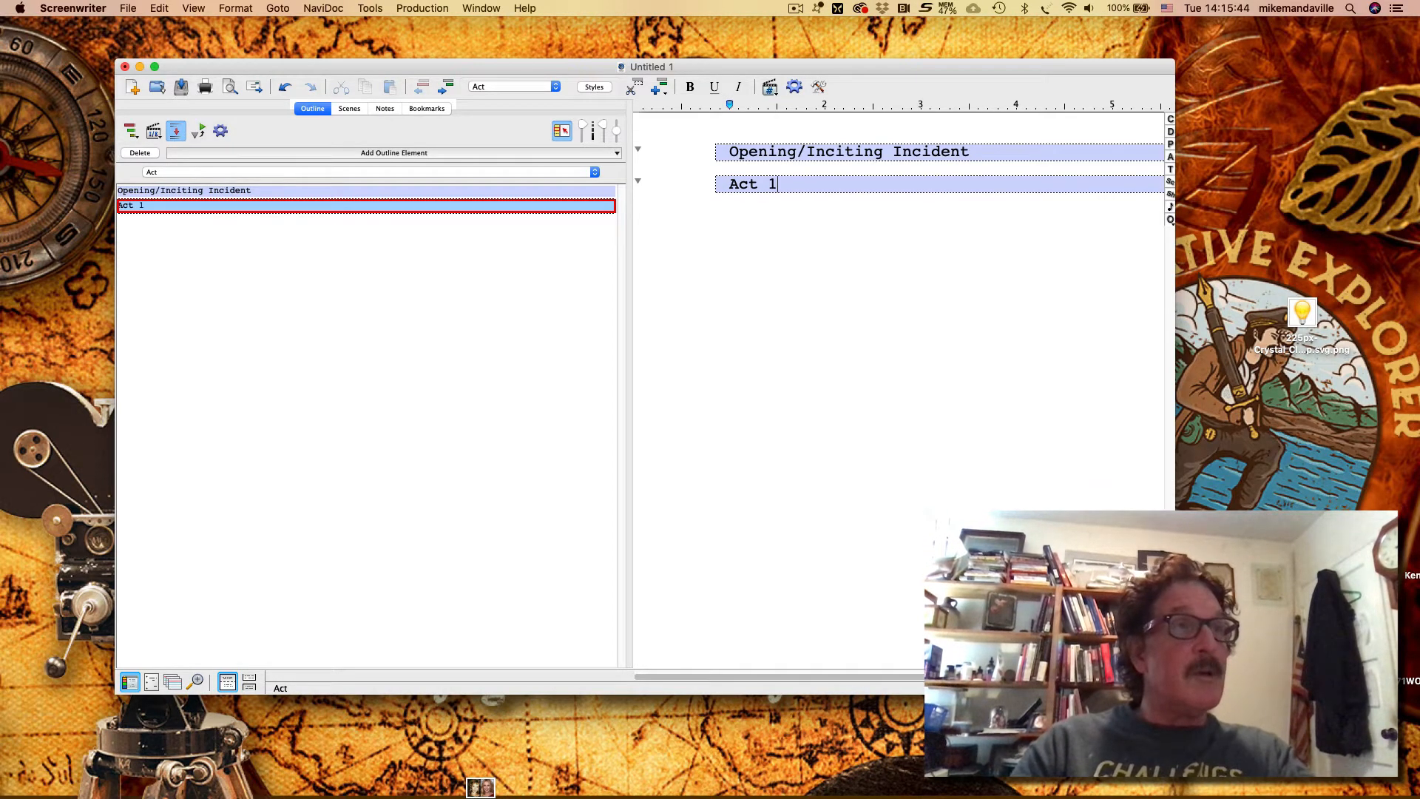
key("Return")
type("Act")
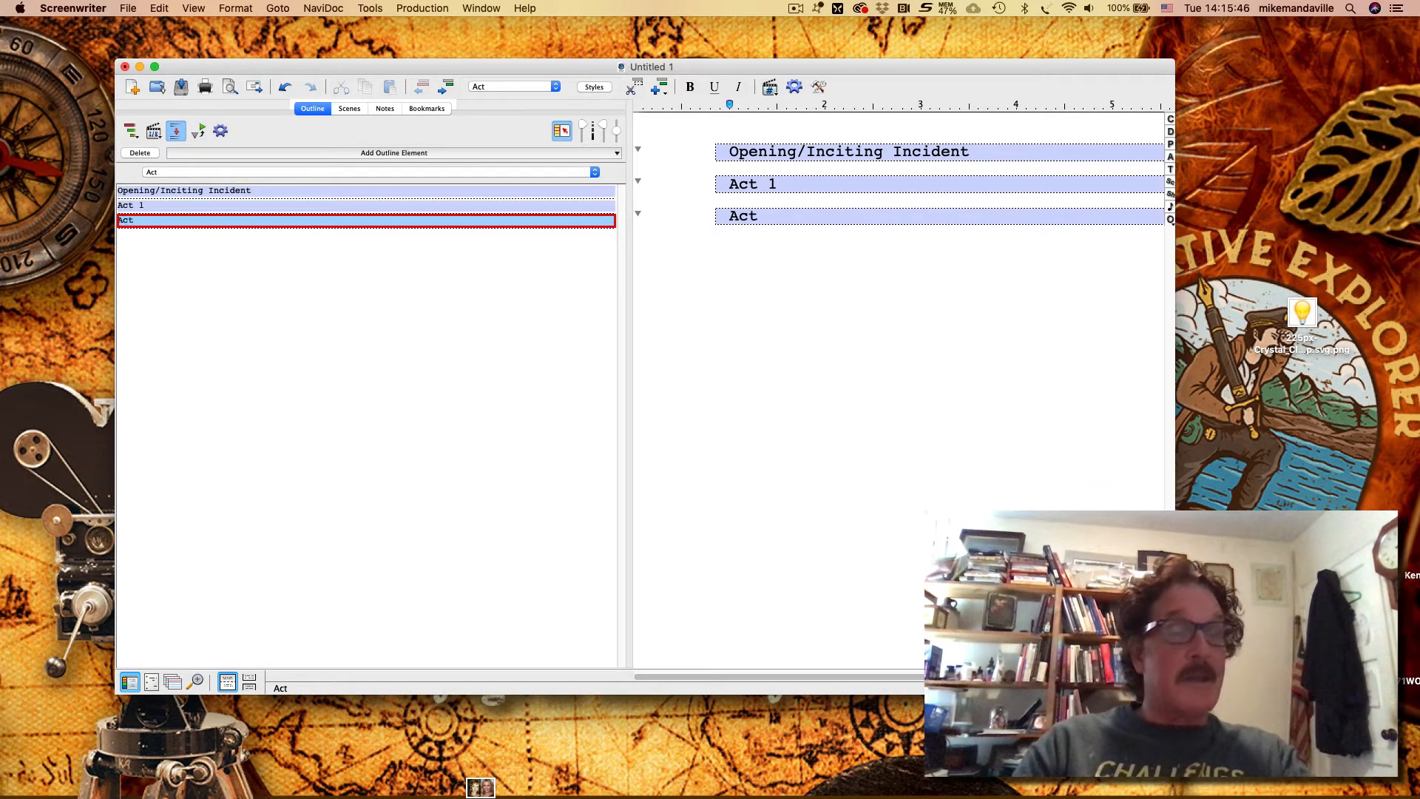
type(" 2A")
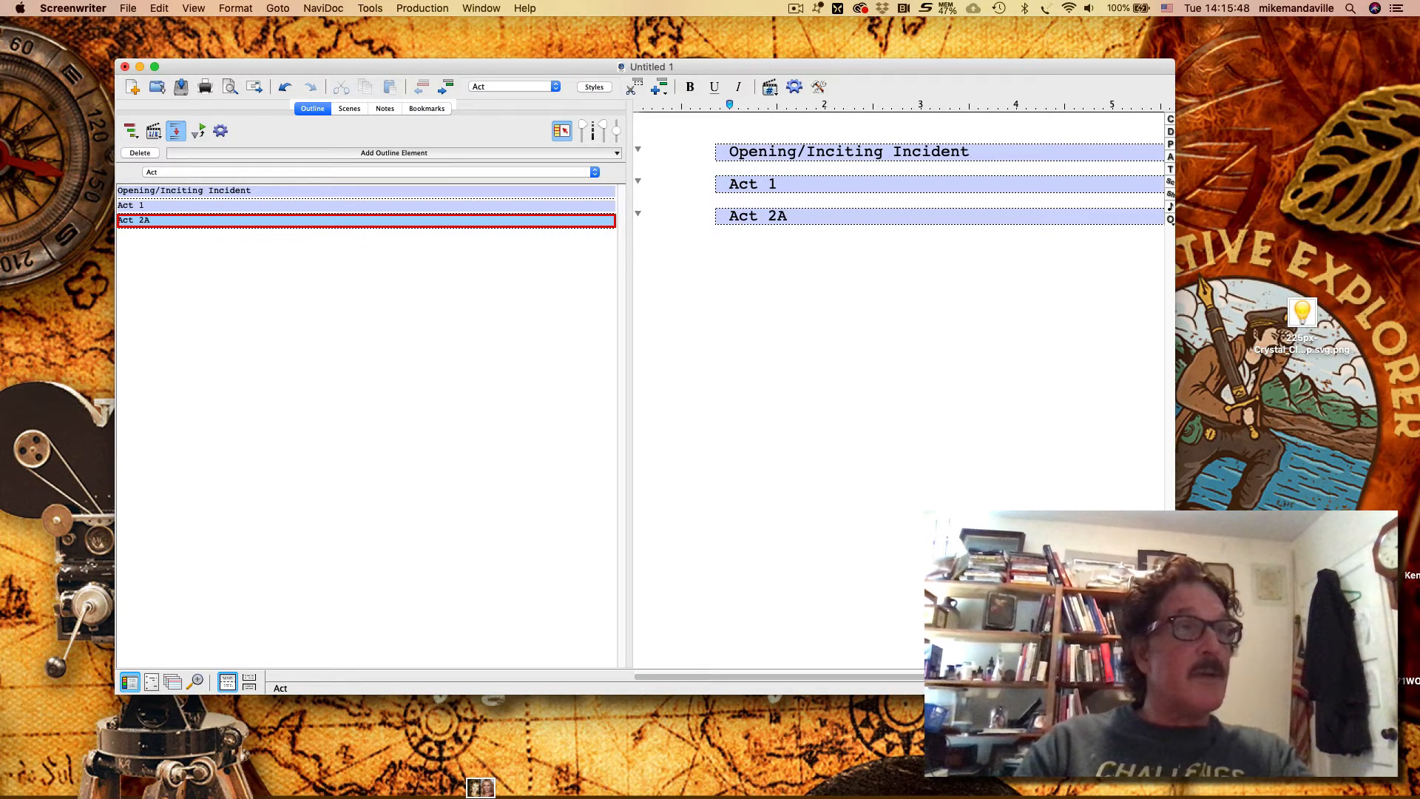
key("Return")
type("Act 2B")
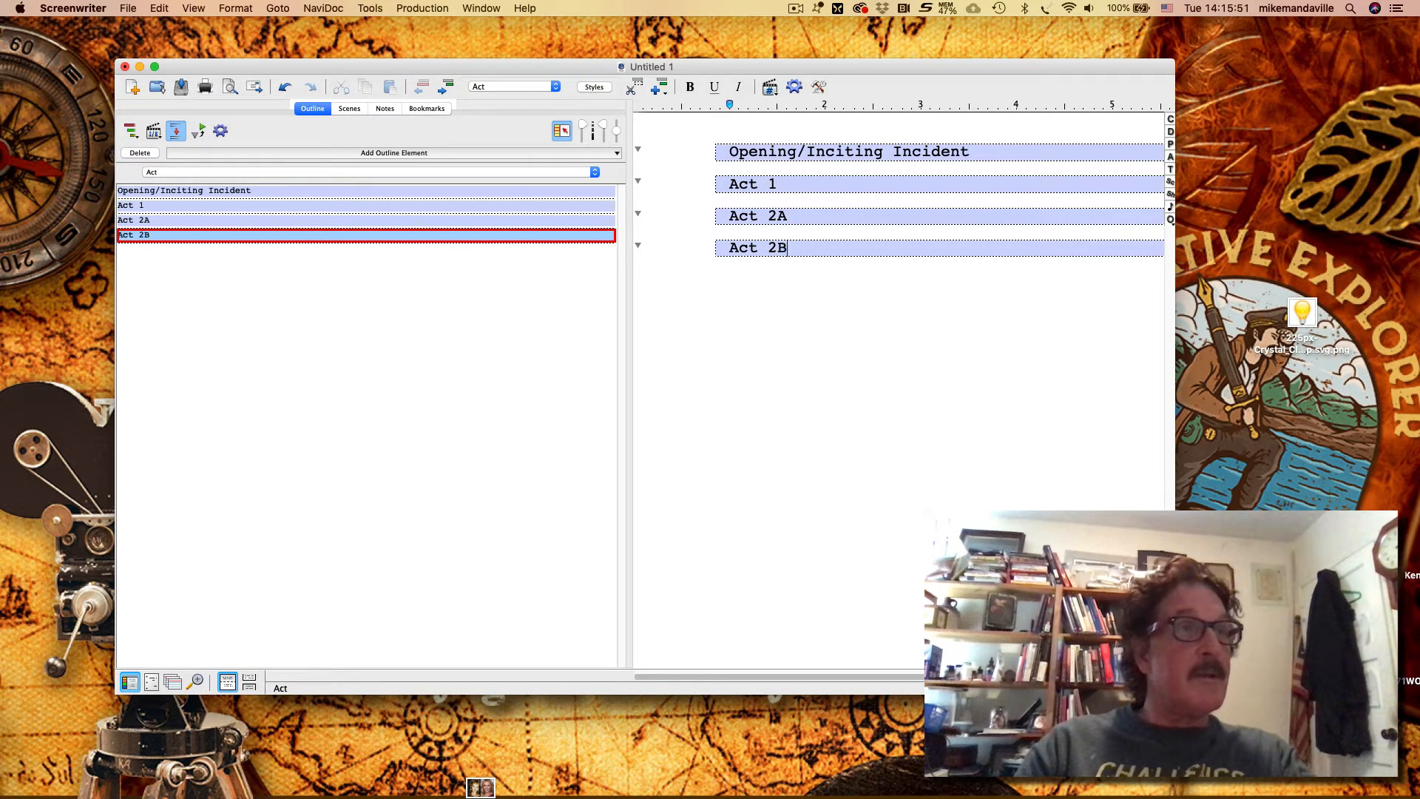
key("Return")
type("Act")
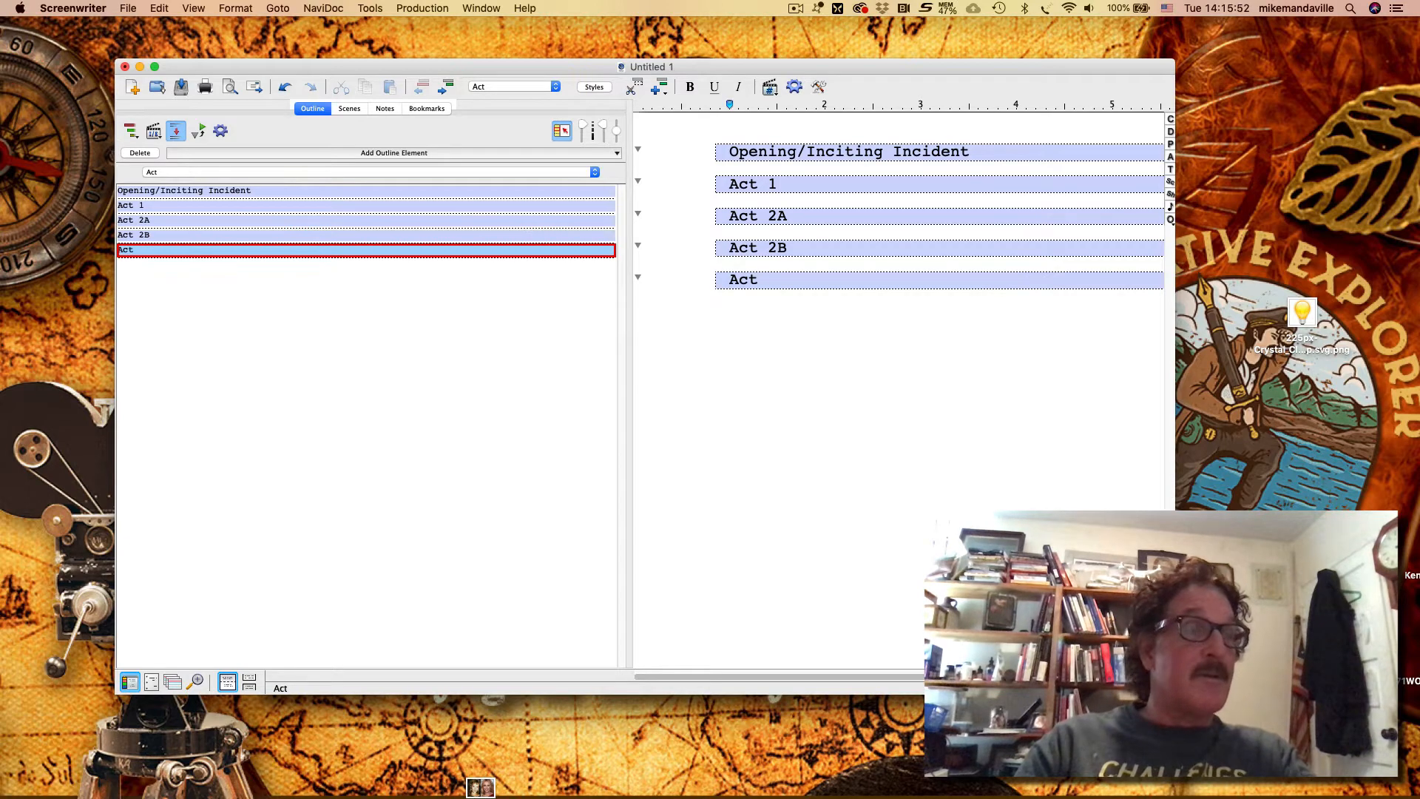
type(" 3")
Add two more Act elements titled "Climax" and "Resolution" at the end of the outline.
key("Return")
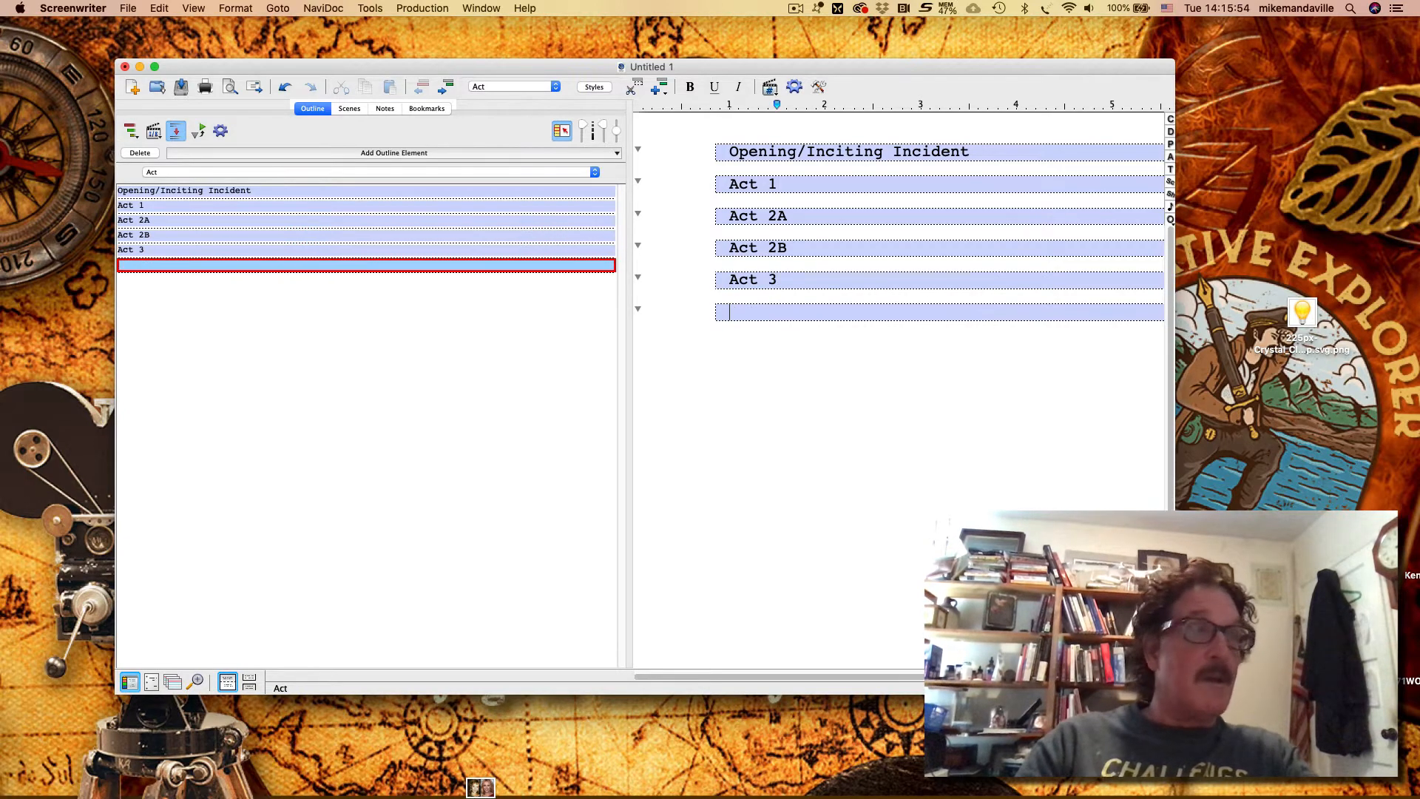
type("Climax")
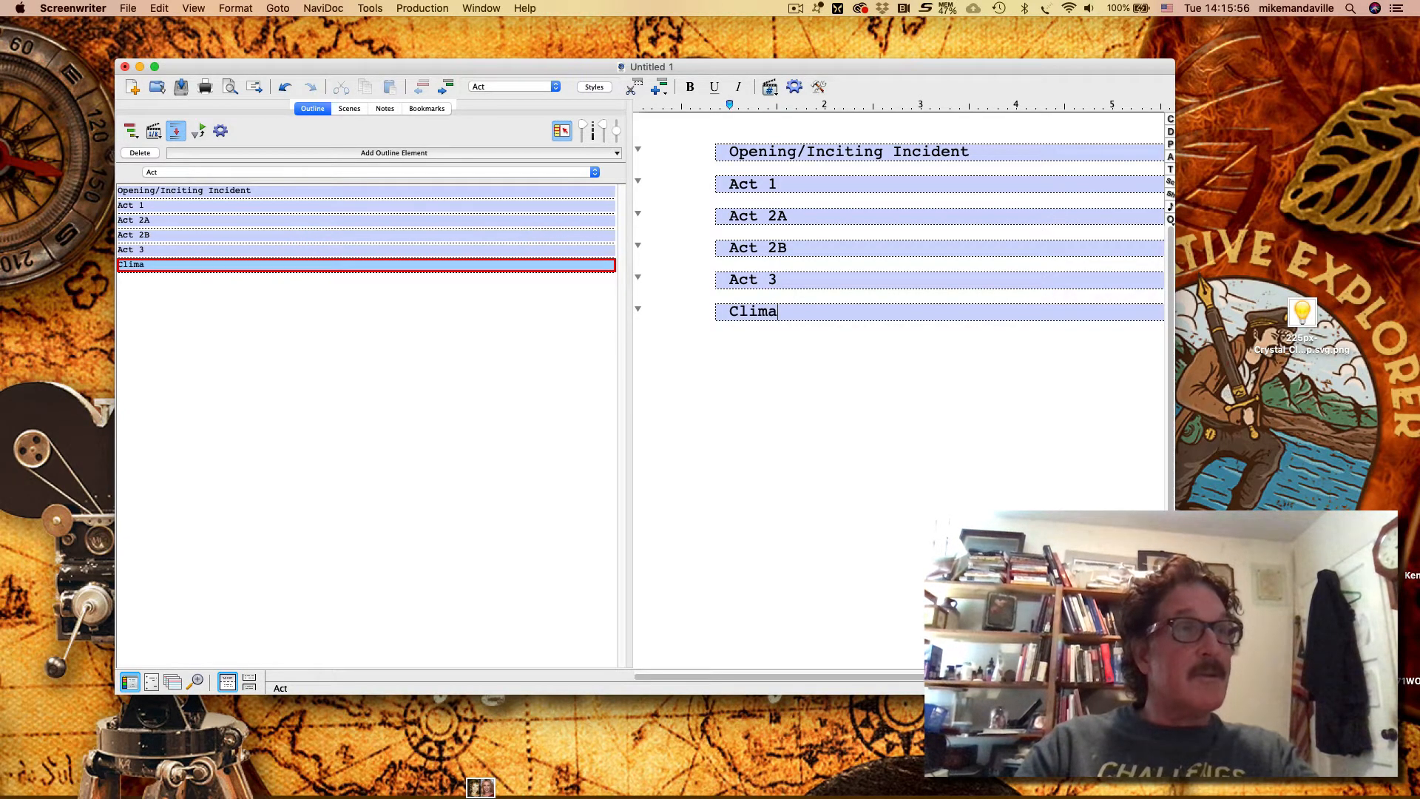
key("Return")
type("Resolution")
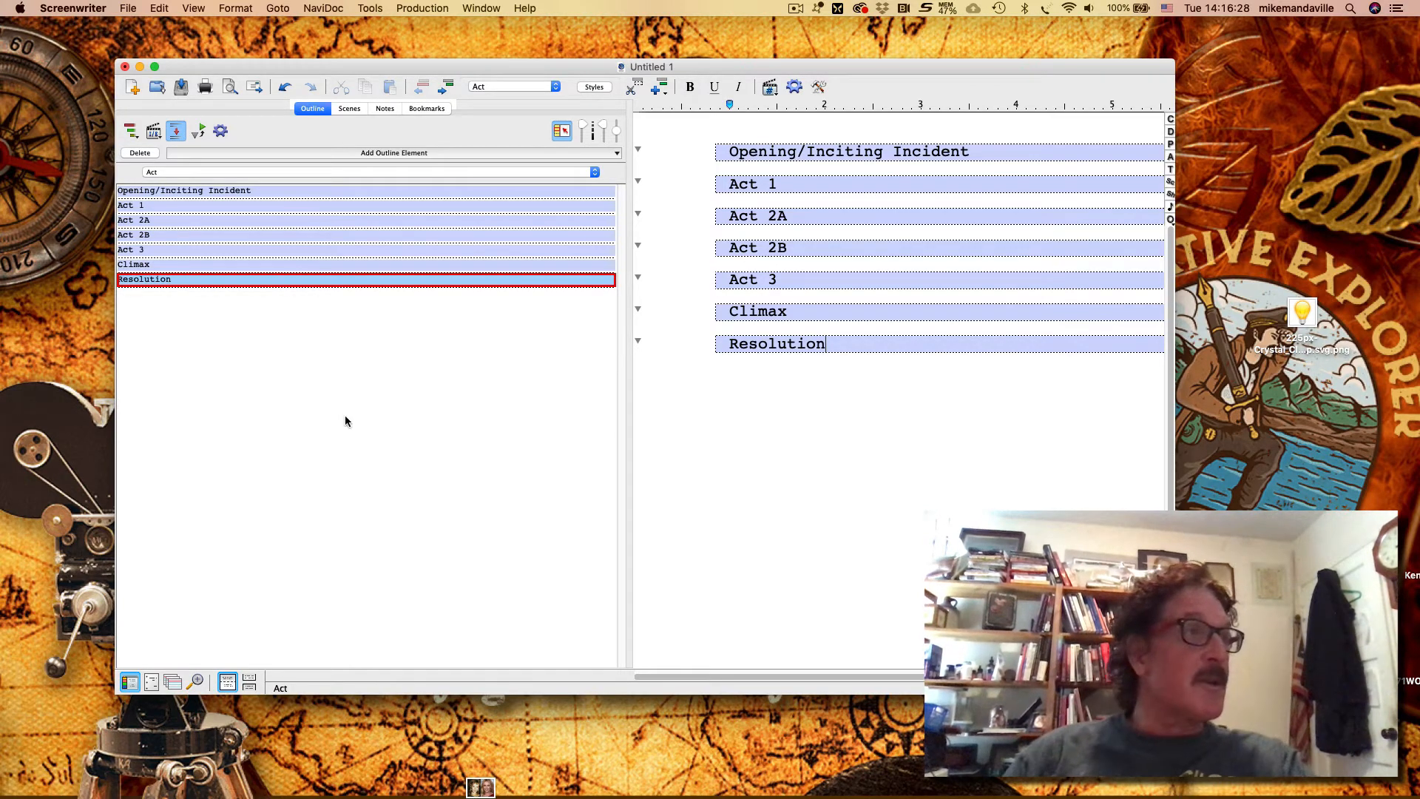
Go to Act 2B and Act 1 from the outline list and shift the document window slightly.
left_click(366, 235)
left_click(373, 205)
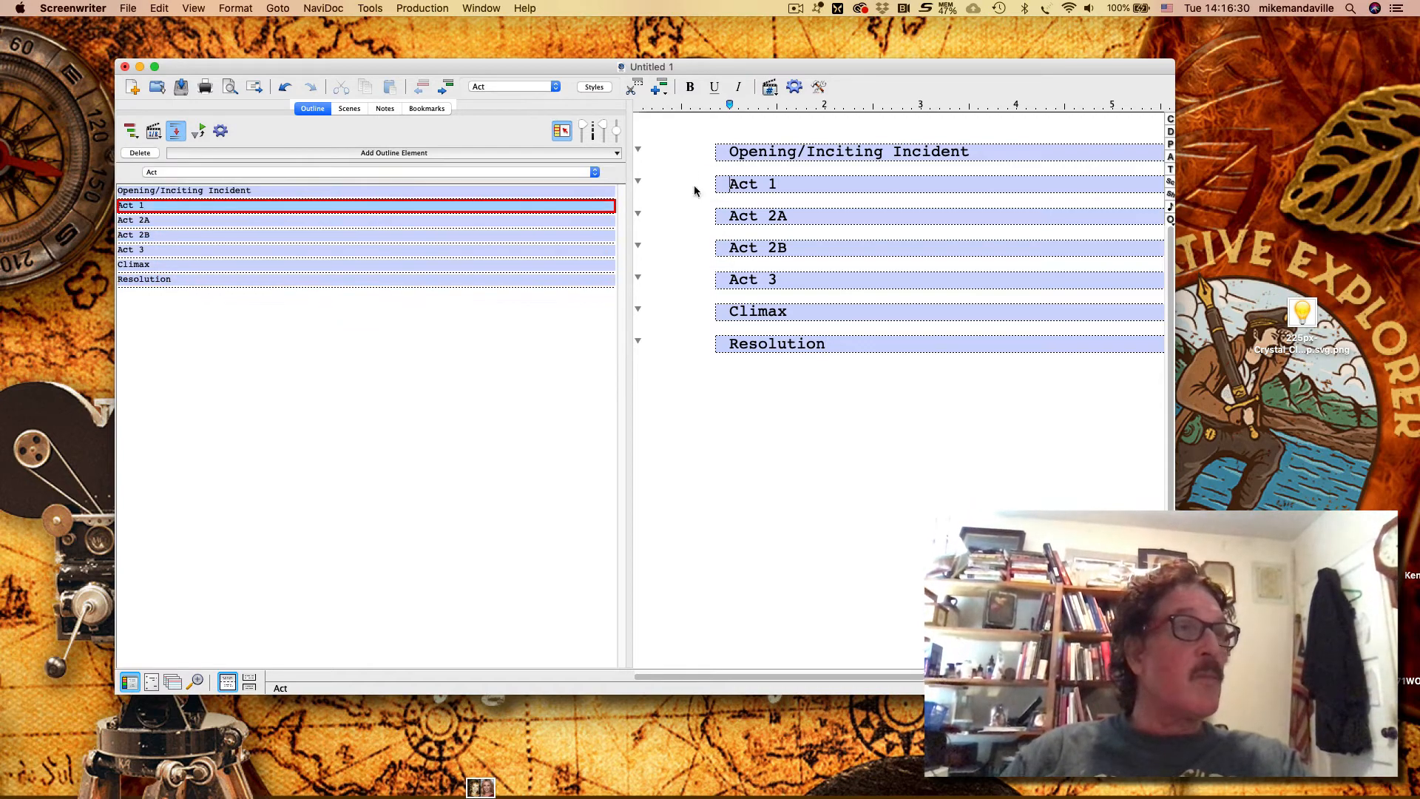
left_click_drag(765, 74, 729, 69)
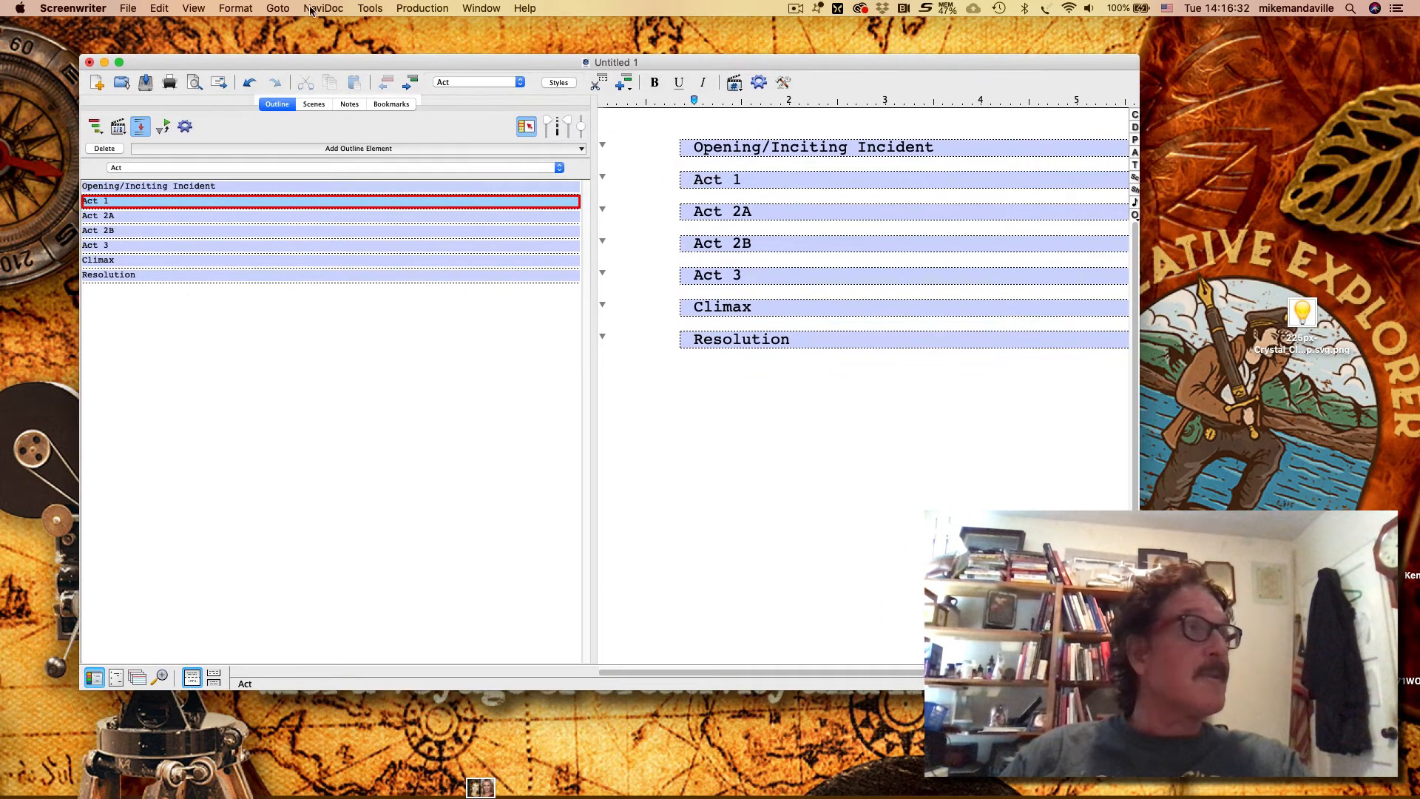
Save the outline document under the file name "Screenwriting v1.mmsw".
left_click(130, 8)
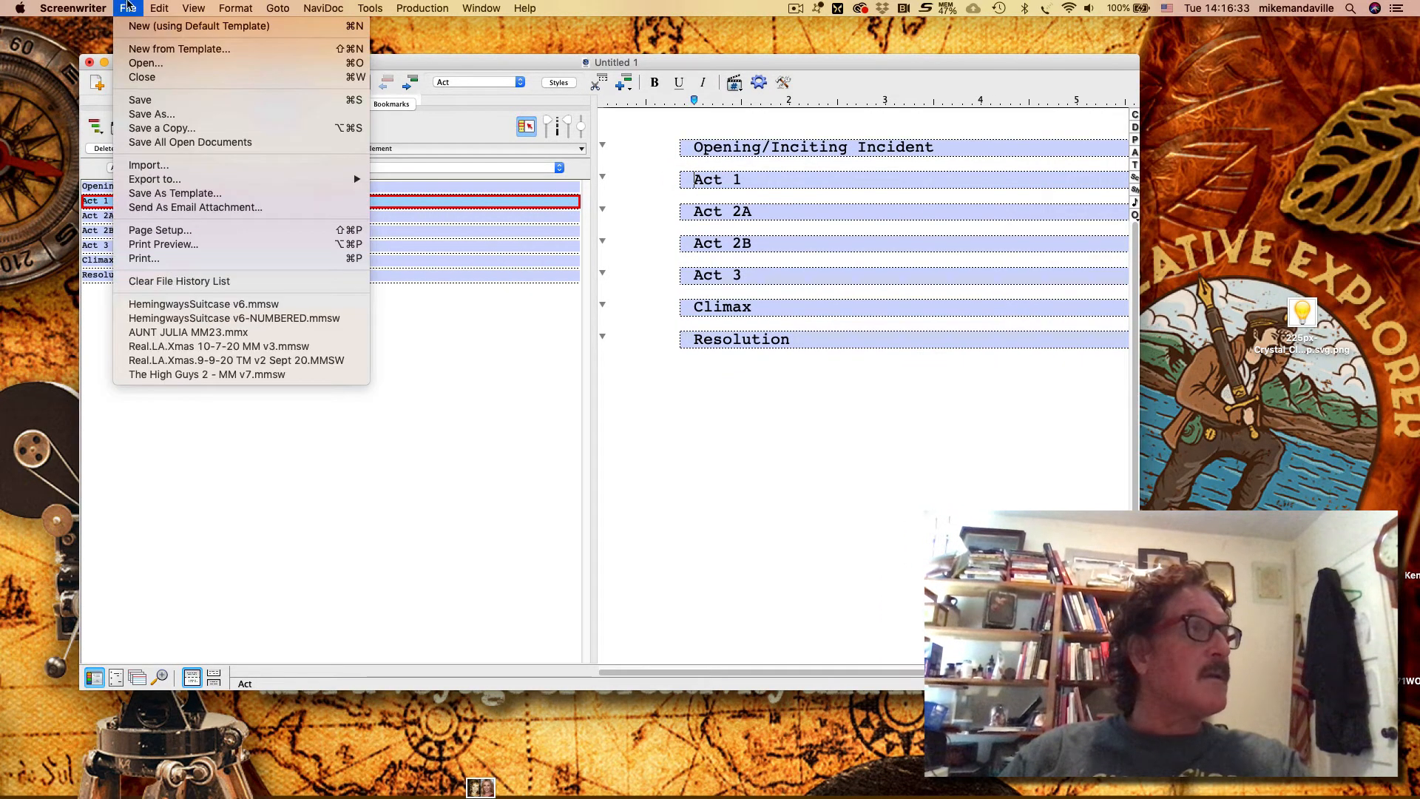
left_click(141, 116)
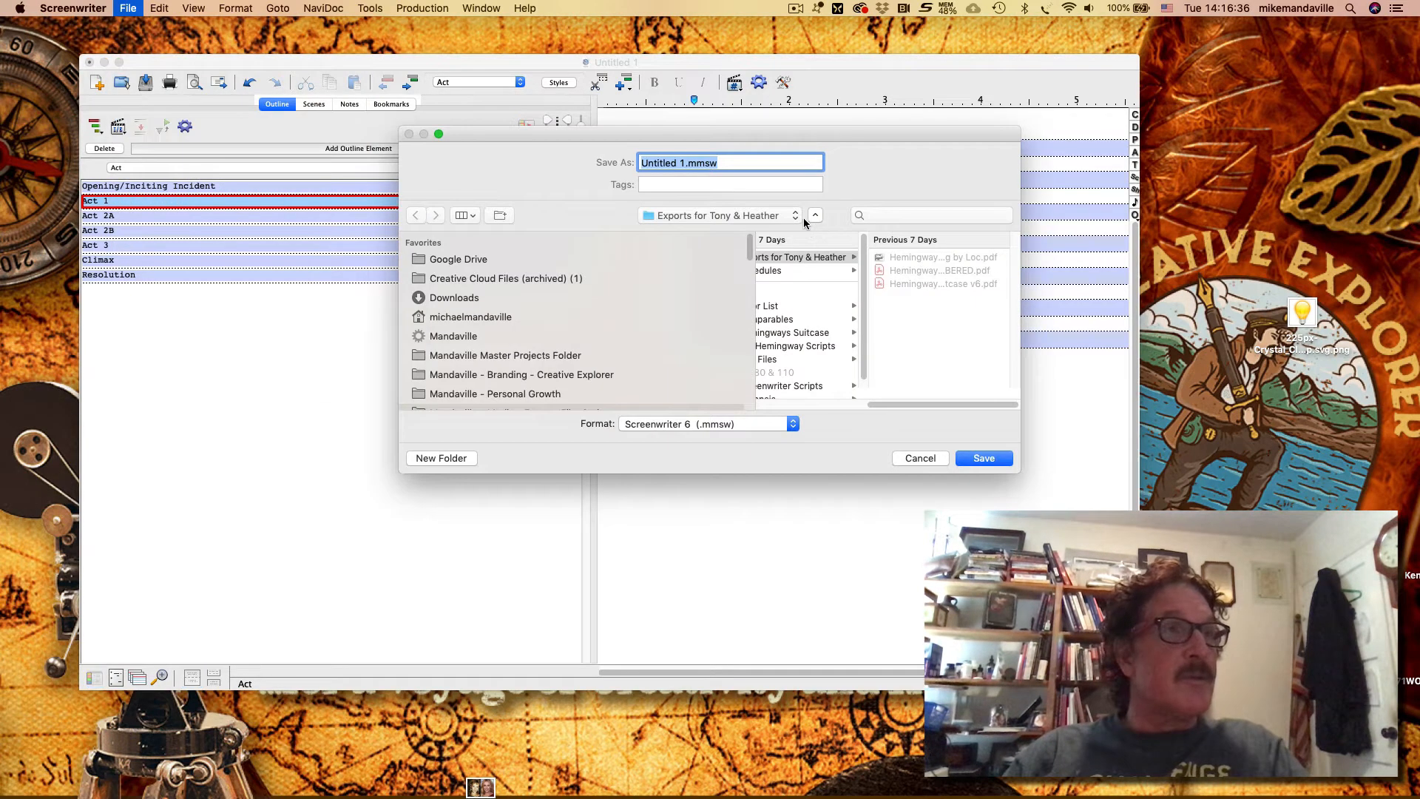
key("Escape")
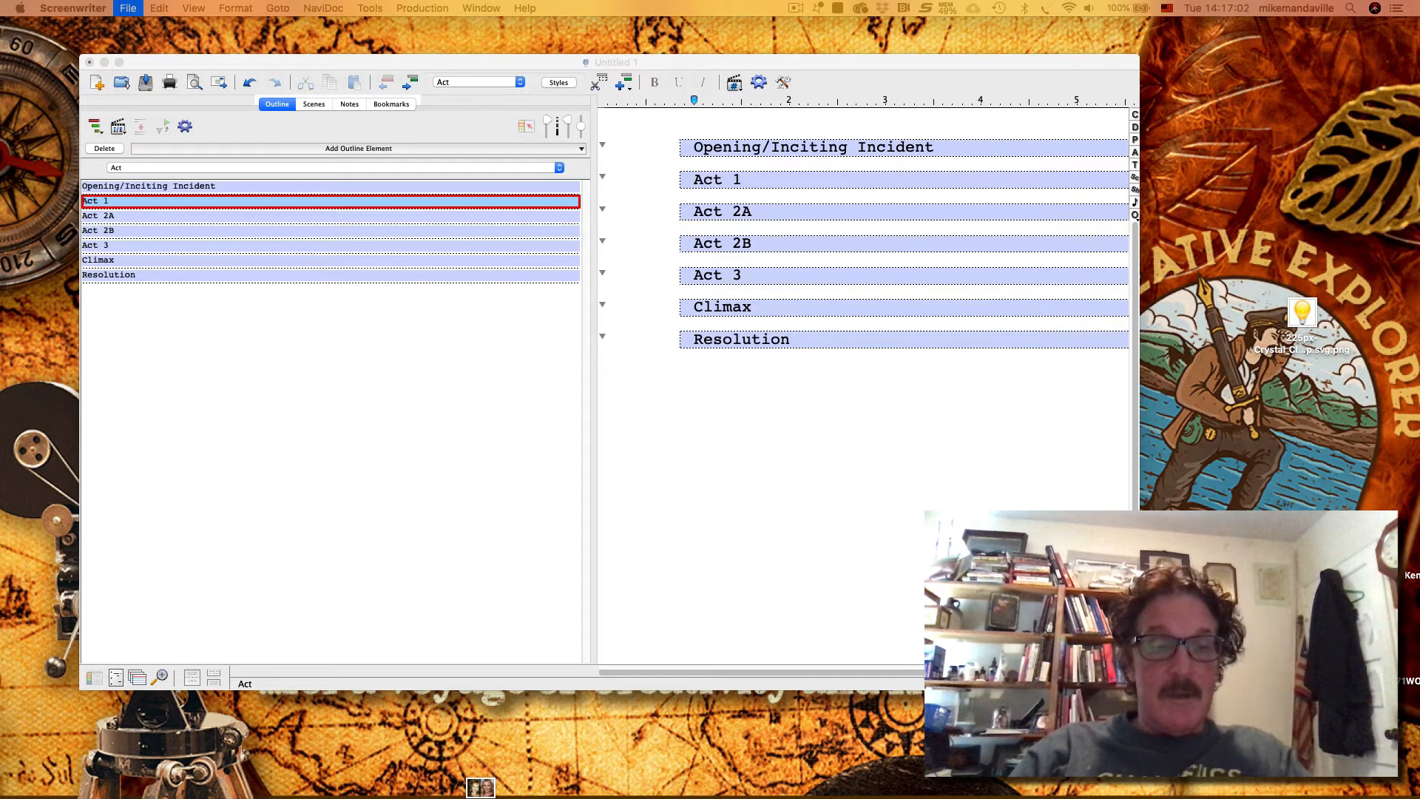
Go through Act 3, Act 1, Act 2A and the opening element, and enlarge the document window.
left_click(561, 246)
left_click(440, 201)
left_click(429, 217)
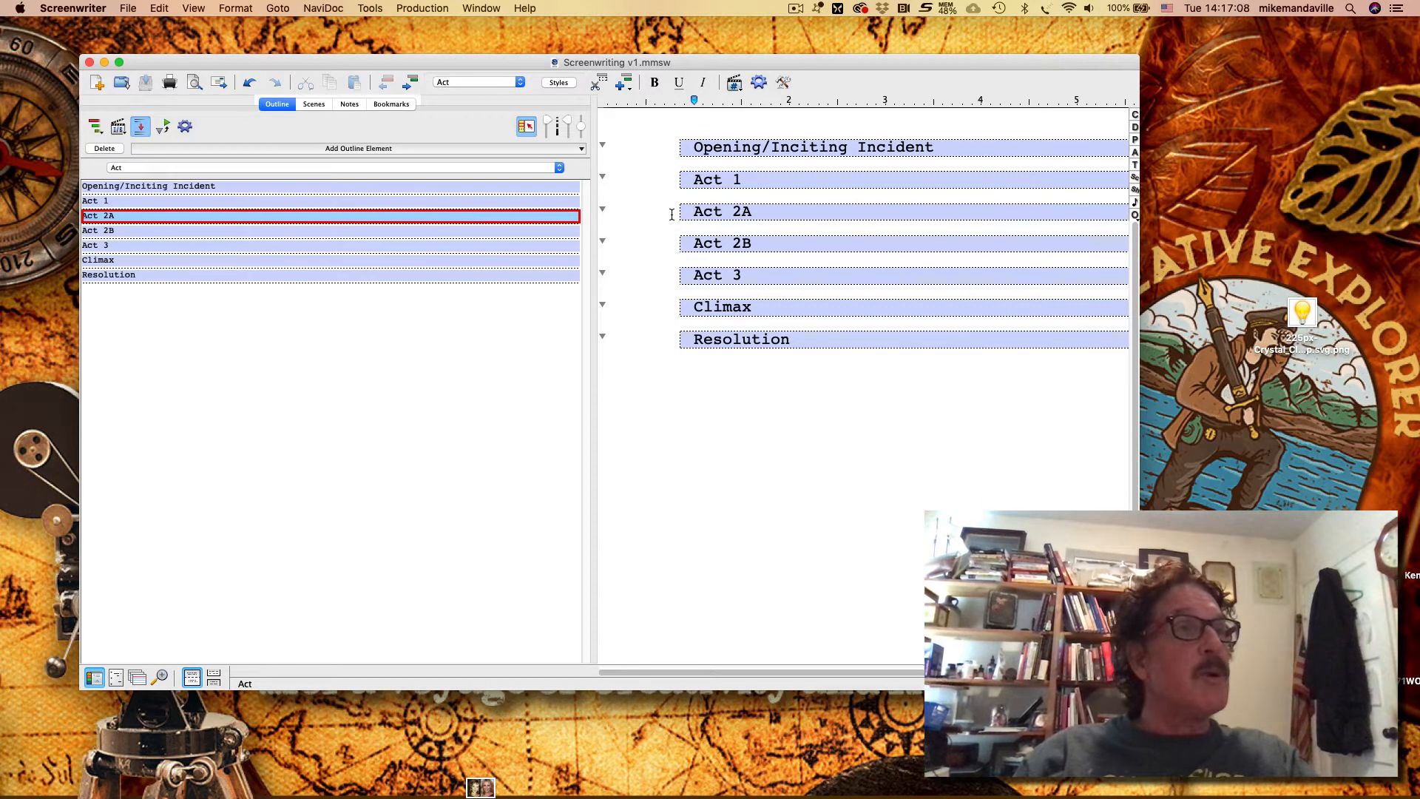
left_click(767, 210)
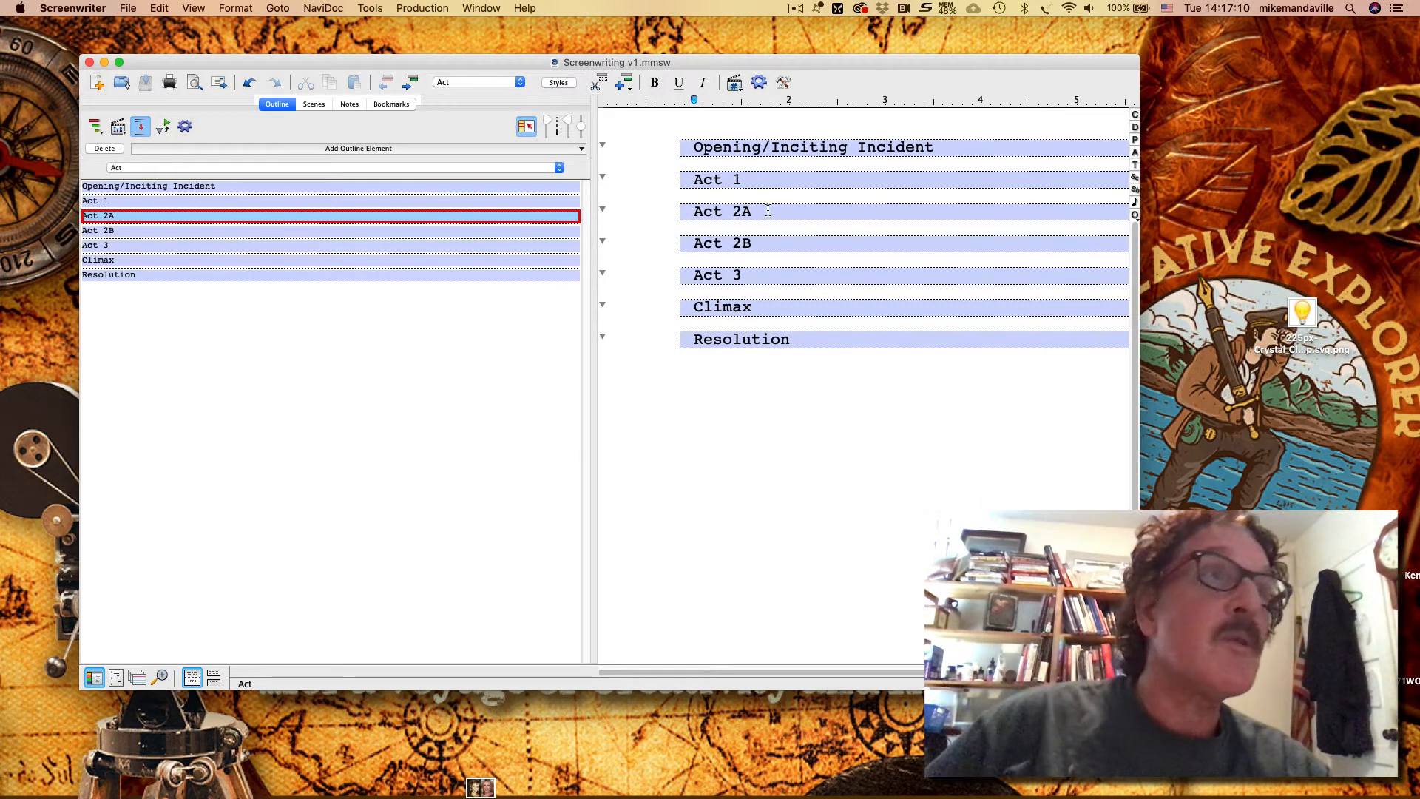
left_click(946, 147)
left_click_drag(1139, 689, 1210, 716)
Add an element titled "Casablanca Morocco" directly below Act 1 and set its type to Sequence.
left_click(792, 179)
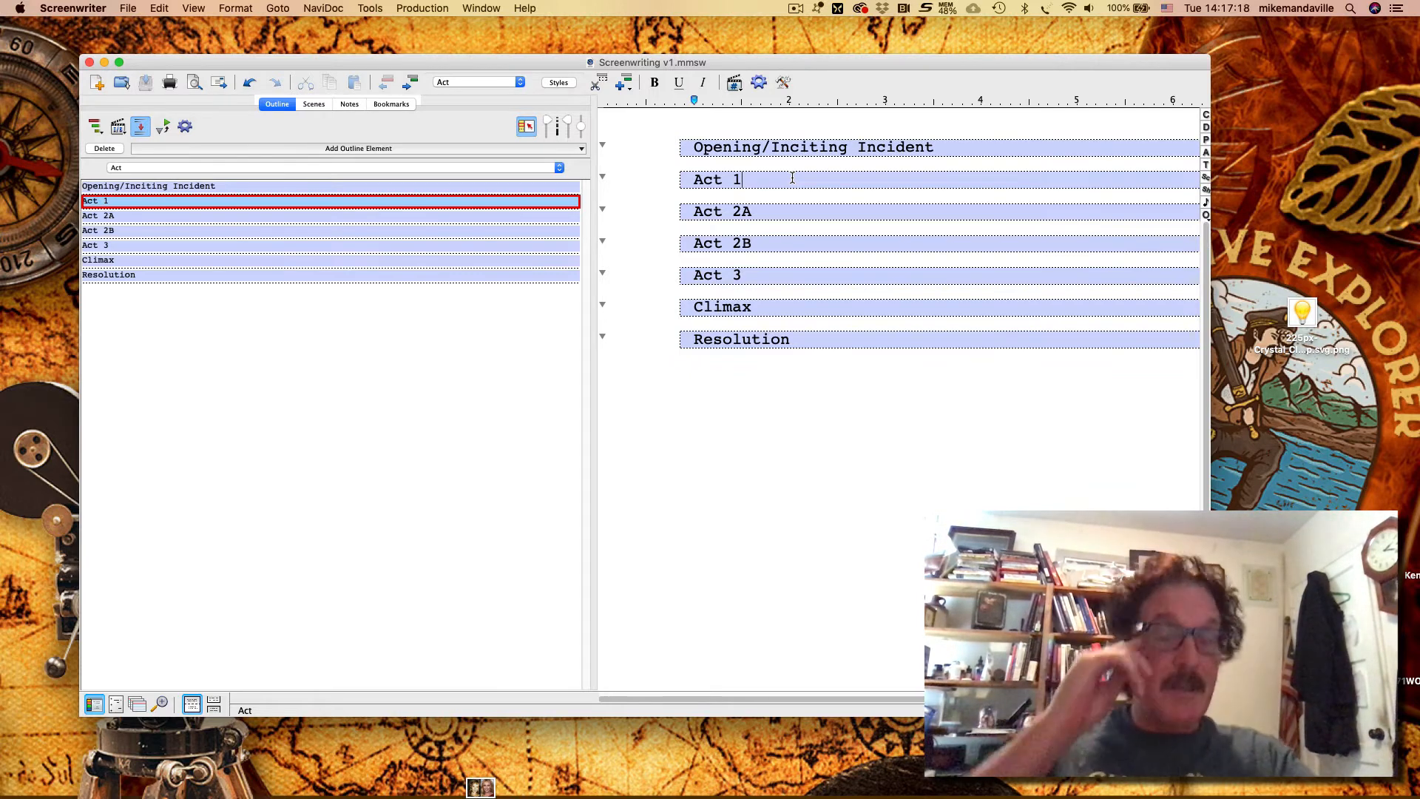
key("Return")
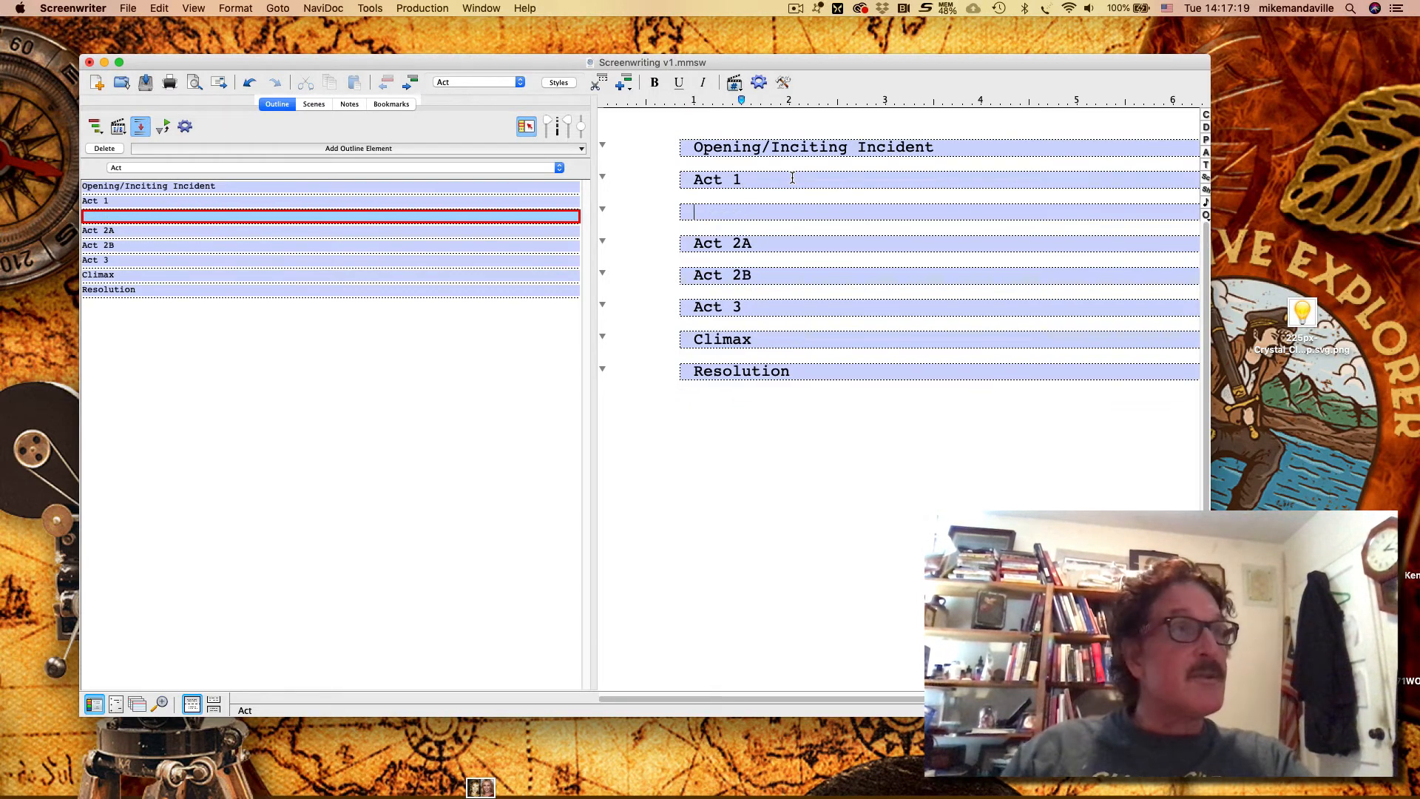
left_click(480, 82)
left_click(481, 83)
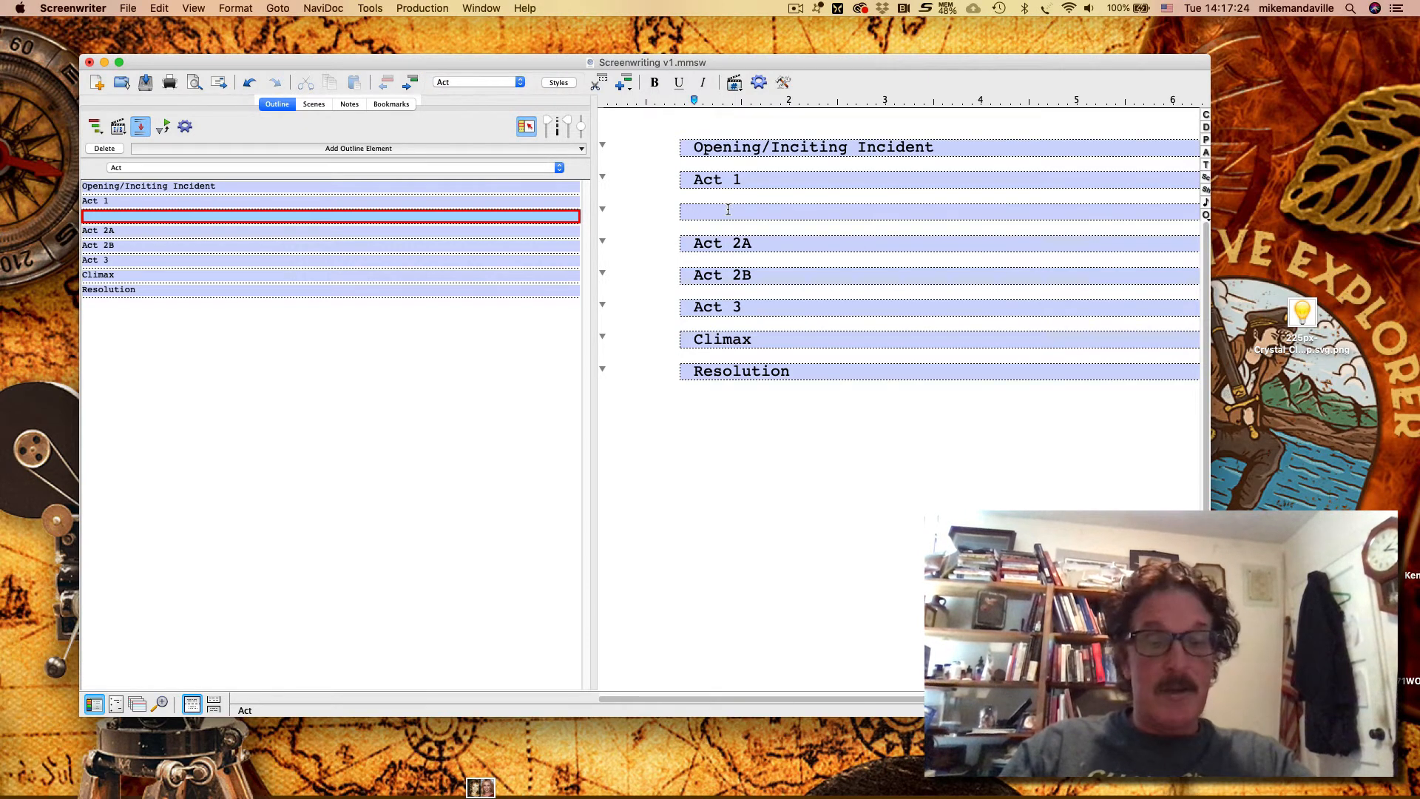
type("Ca")
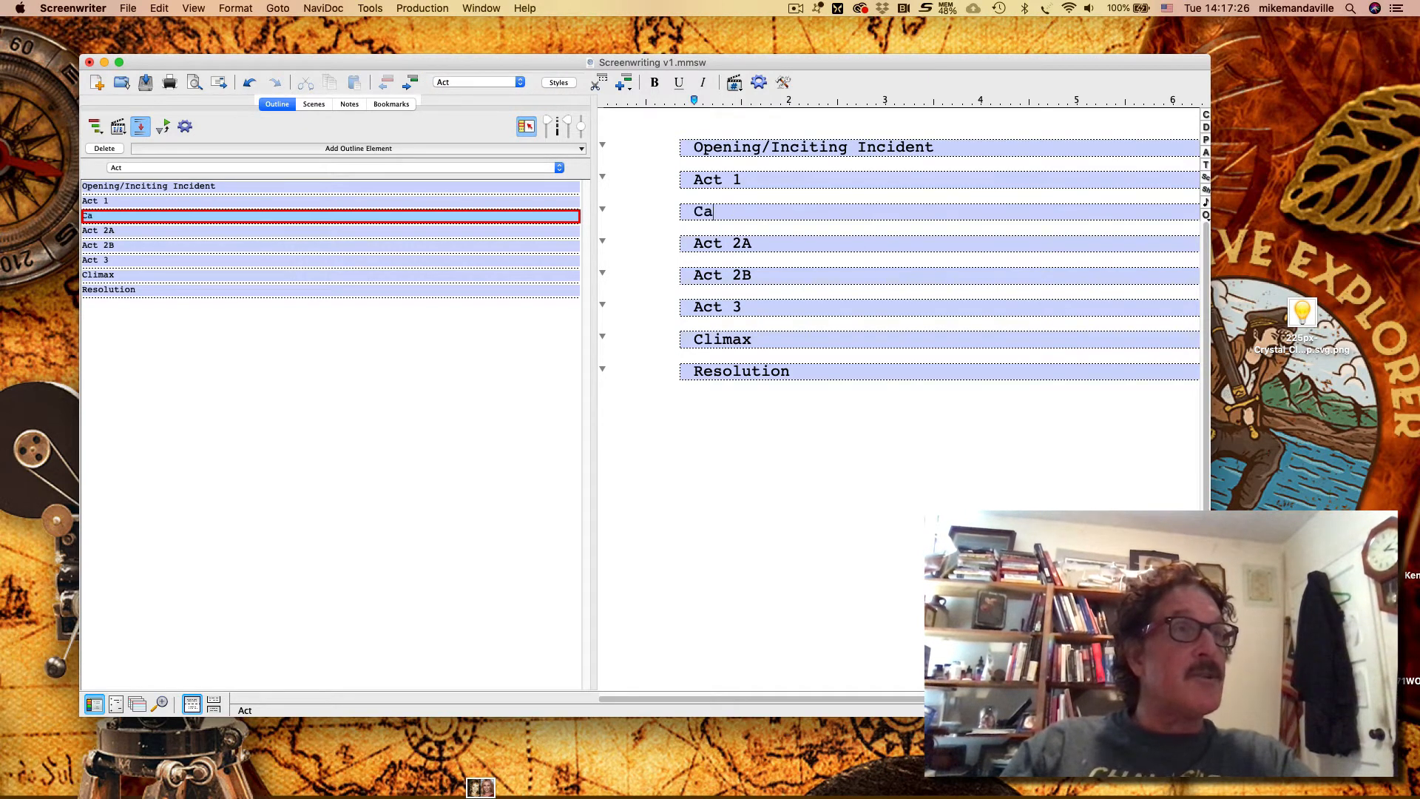
type("sablance")
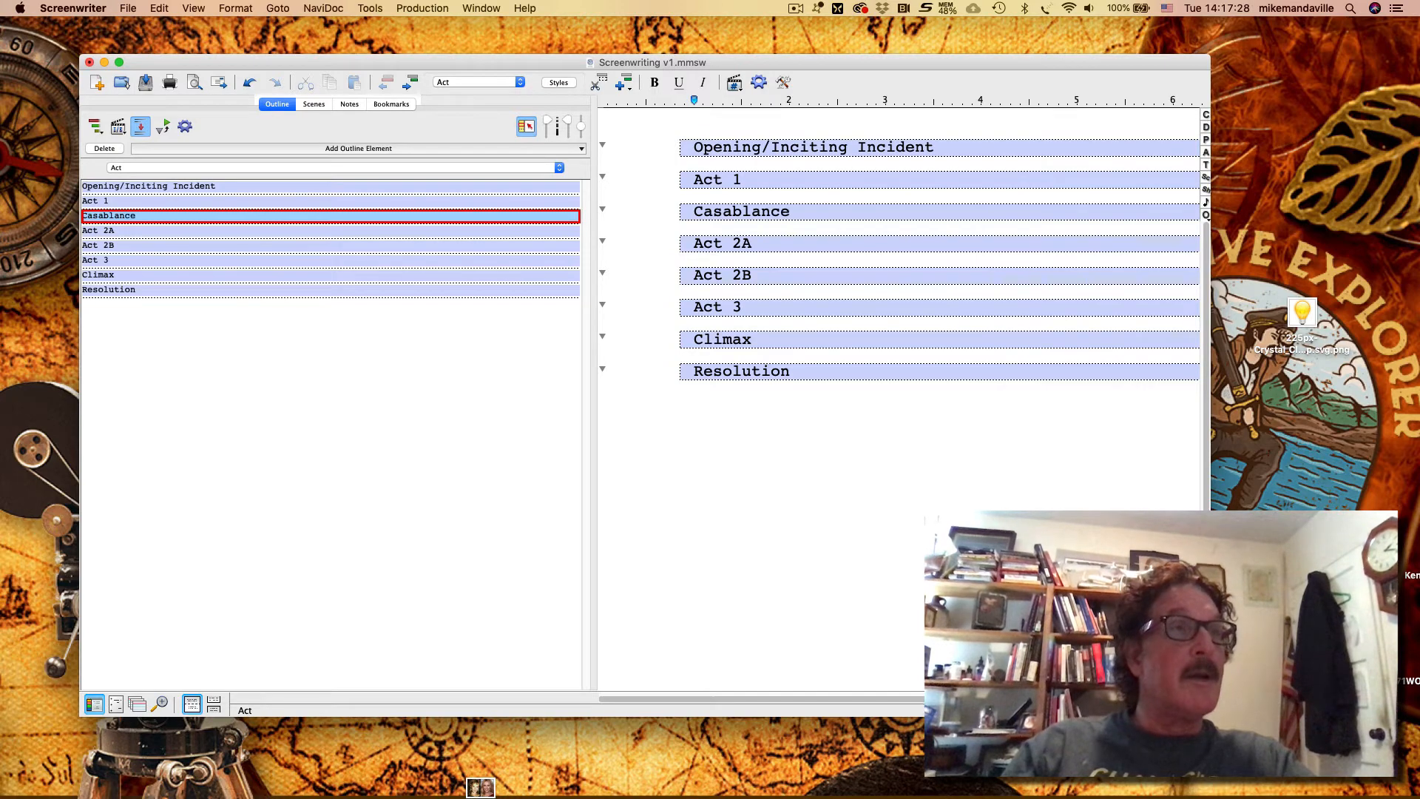
key("BackSpace")
key("BackSpace")
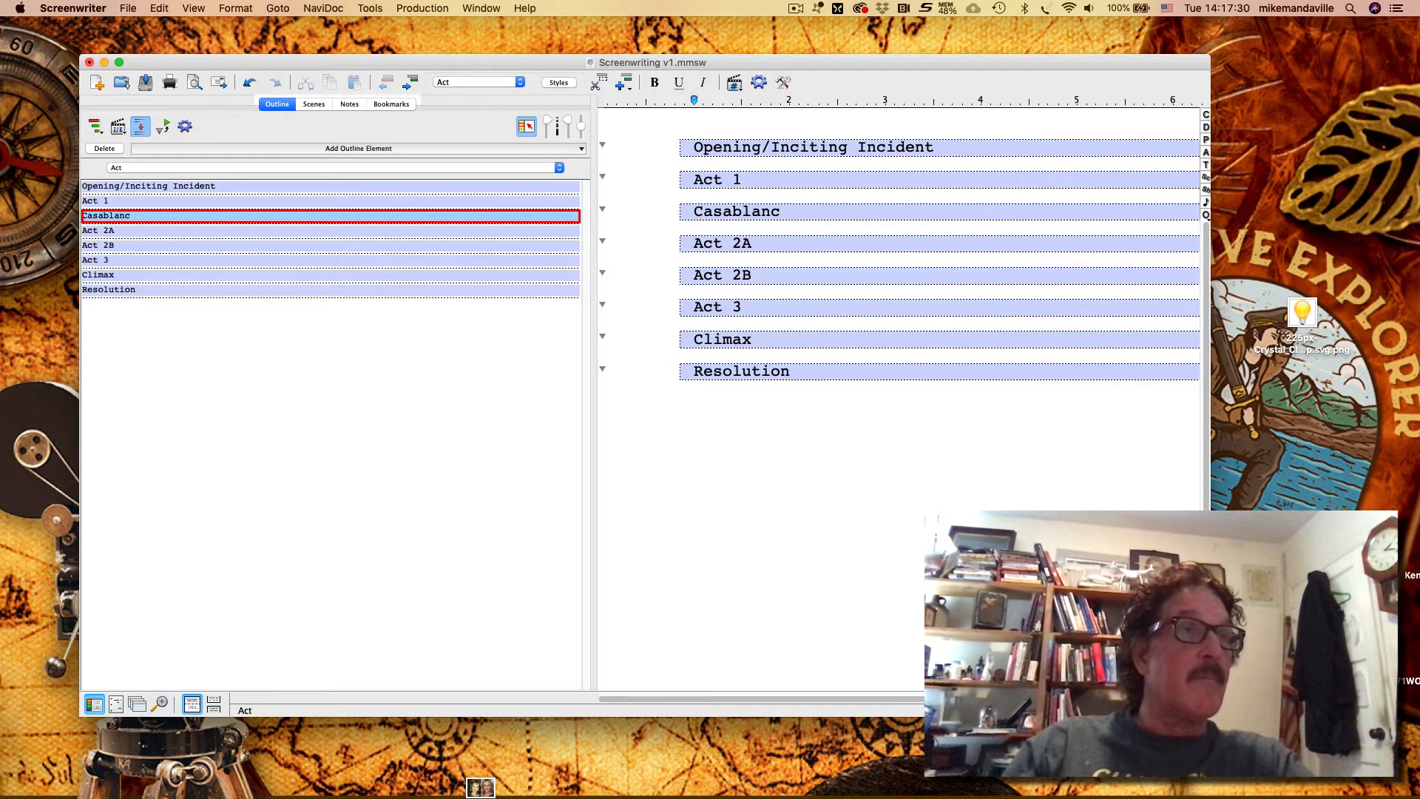
type("a Morocco")
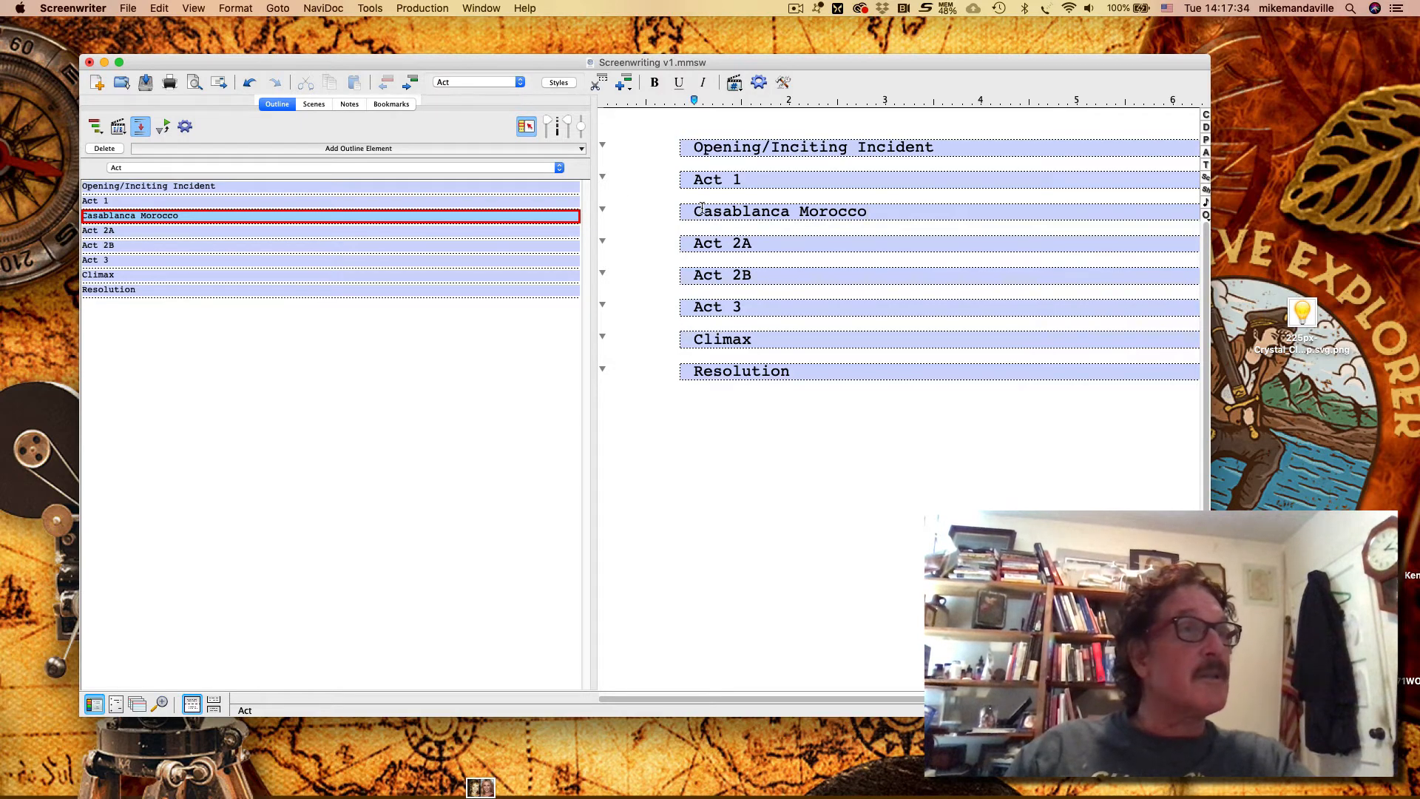
left_click(506, 85)
left_click(493, 93)
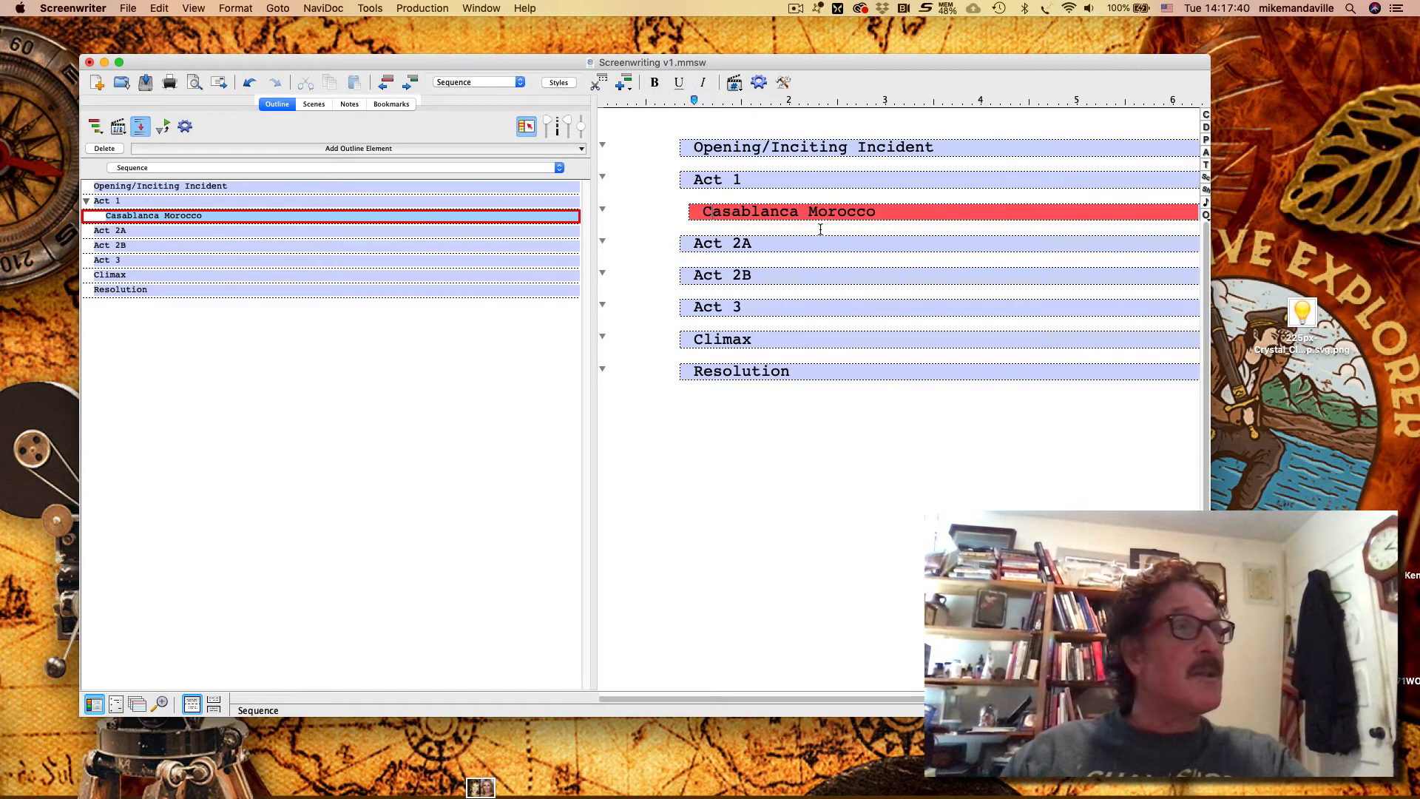
Add a second Sequence element under Act 1, titled "Protagonist identifed by Bad Guys".
left_click(890, 213)
key("Return")
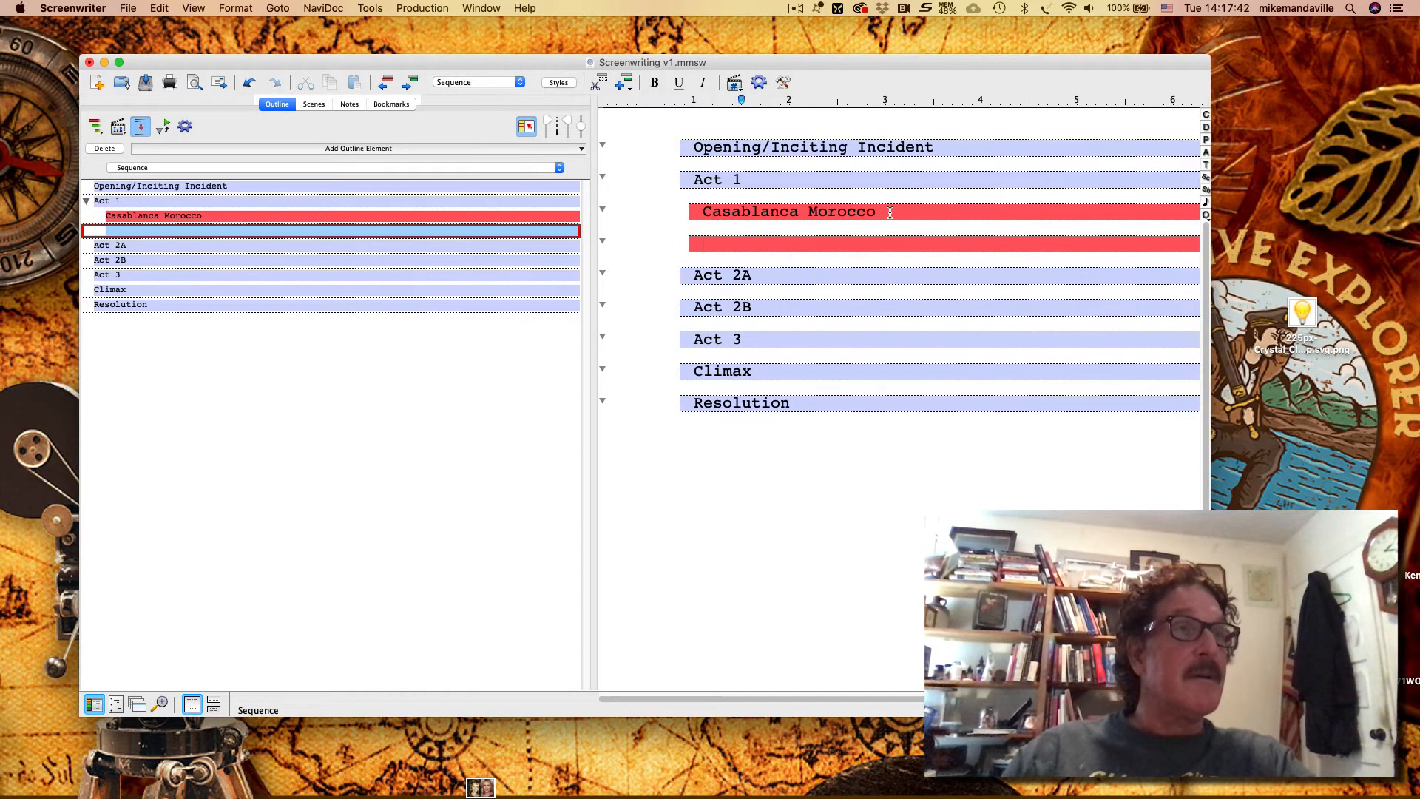
type("Identi")
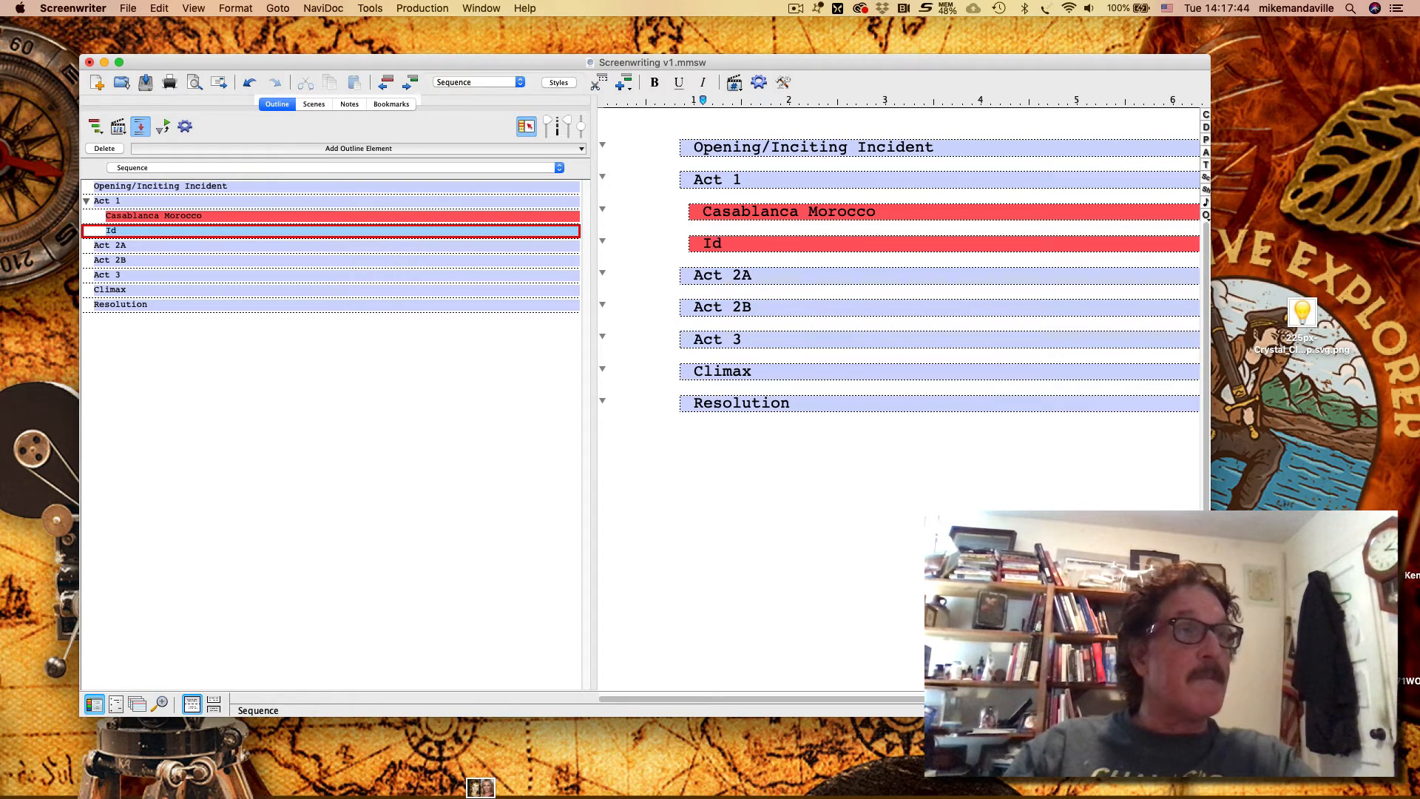
key("BackSpace")
key("BackSpace")
key("BackSpace")
key("BackSpace")
key("BackSpace")
key("BackSpace")
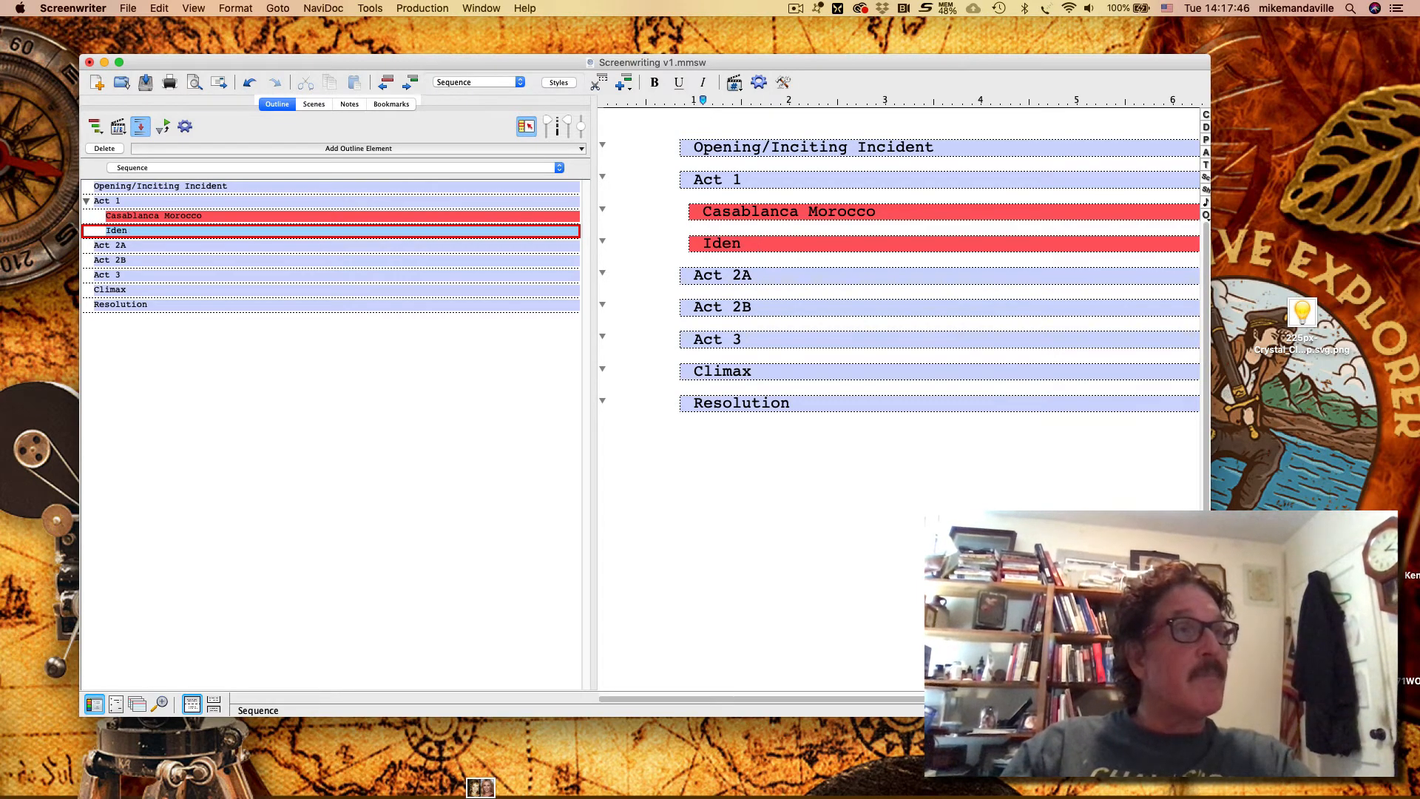
type("Ori")
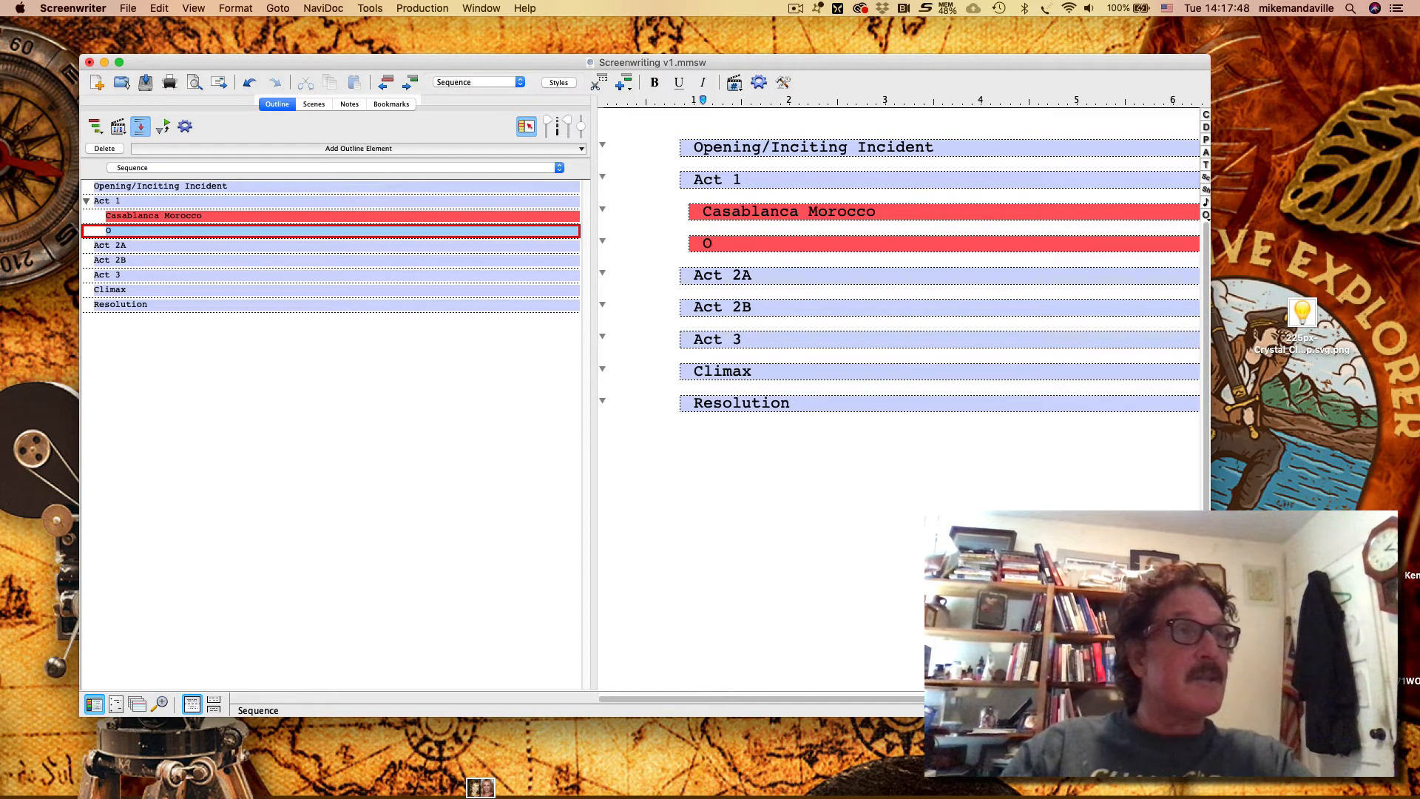
key("BackSpace")
type("Protg")
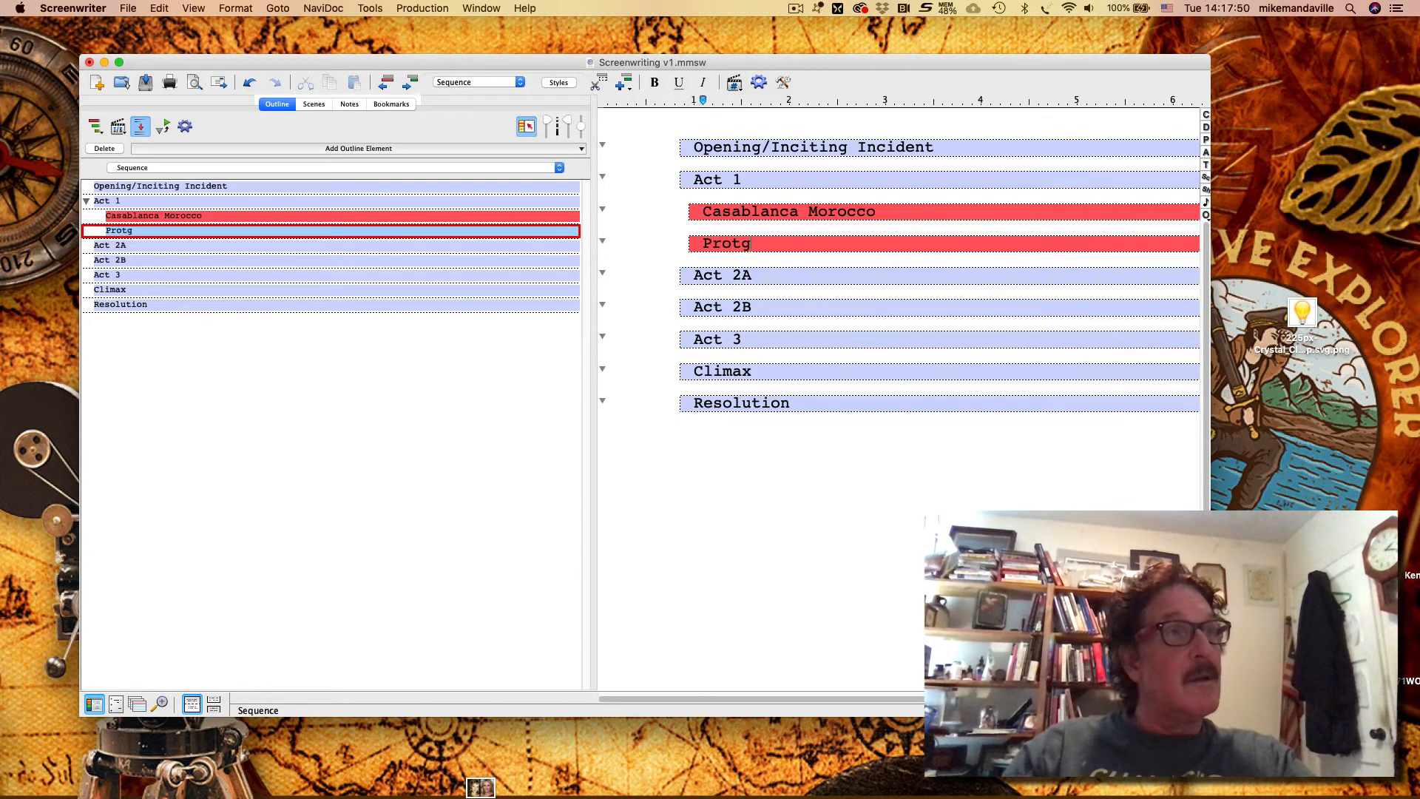
type("gon")
type("identifed by")
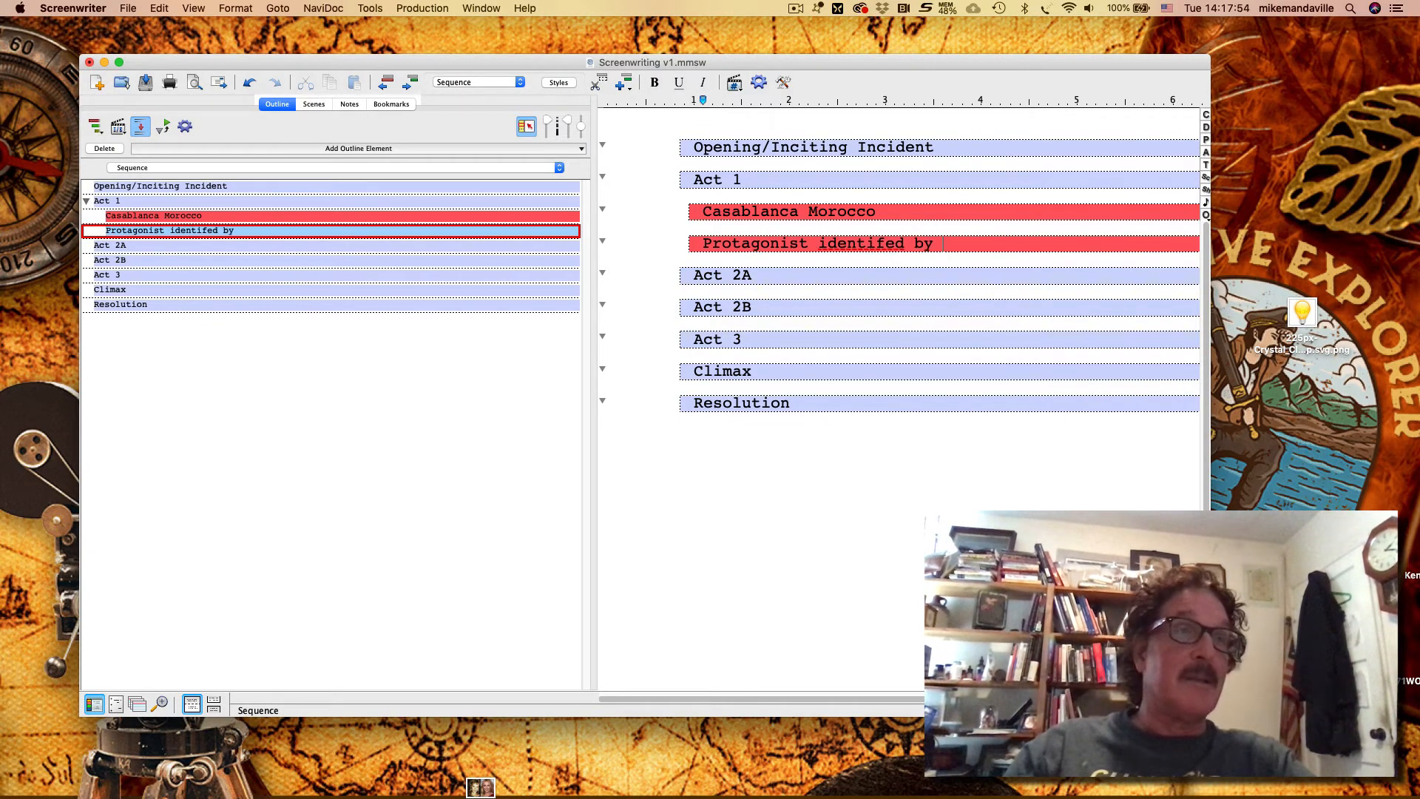
type(" Bad Gusy")
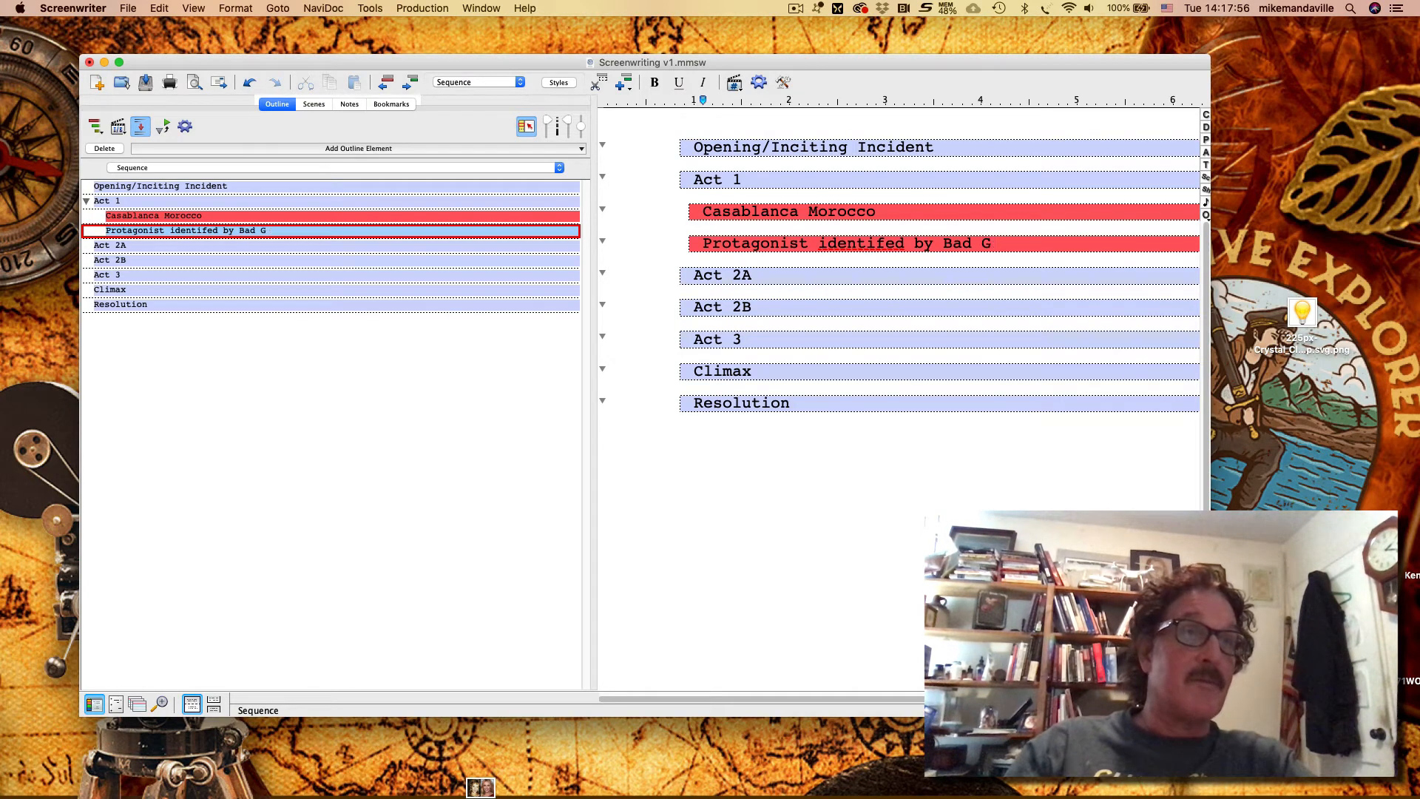
key("BackSpace")
key("BackSpace")
type("ys")
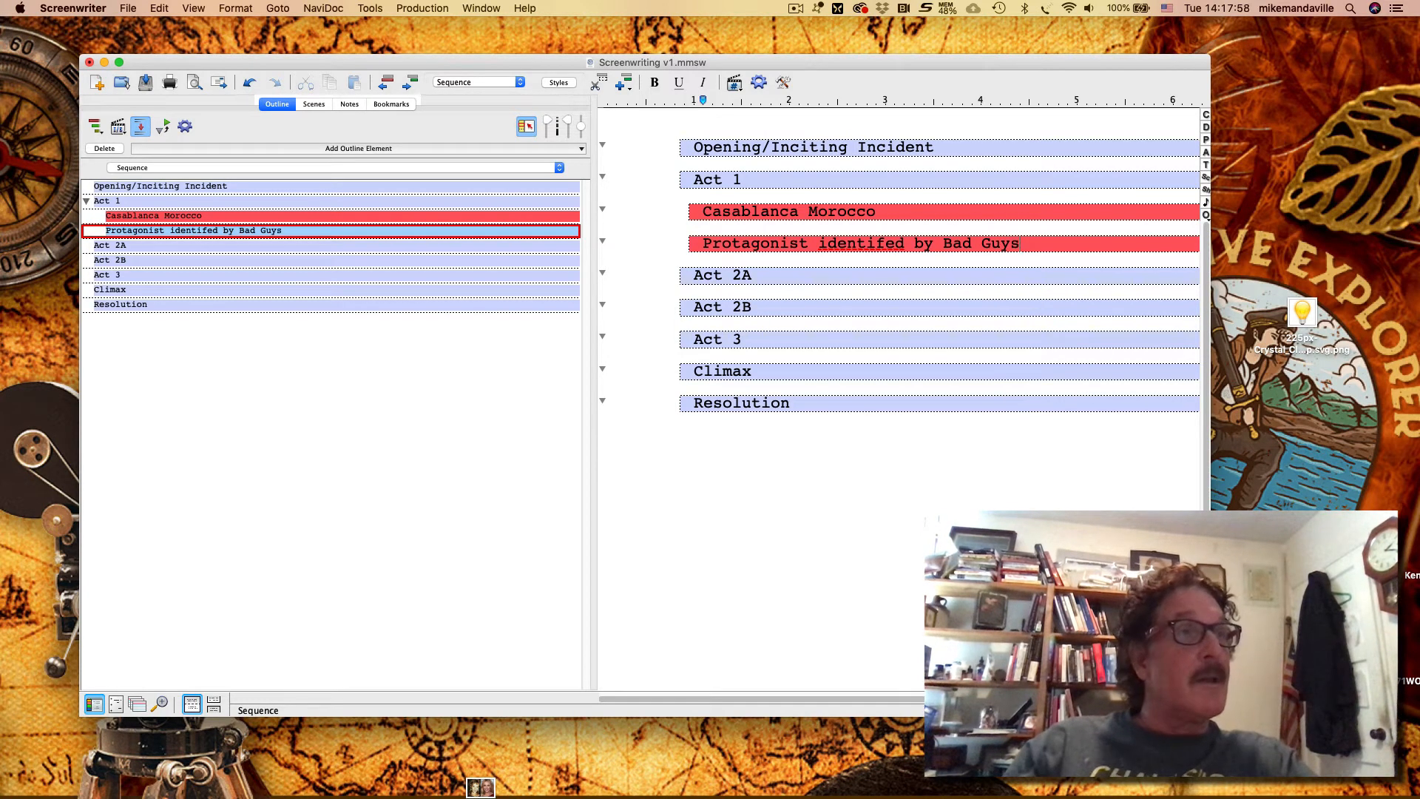
left_click(833, 276)
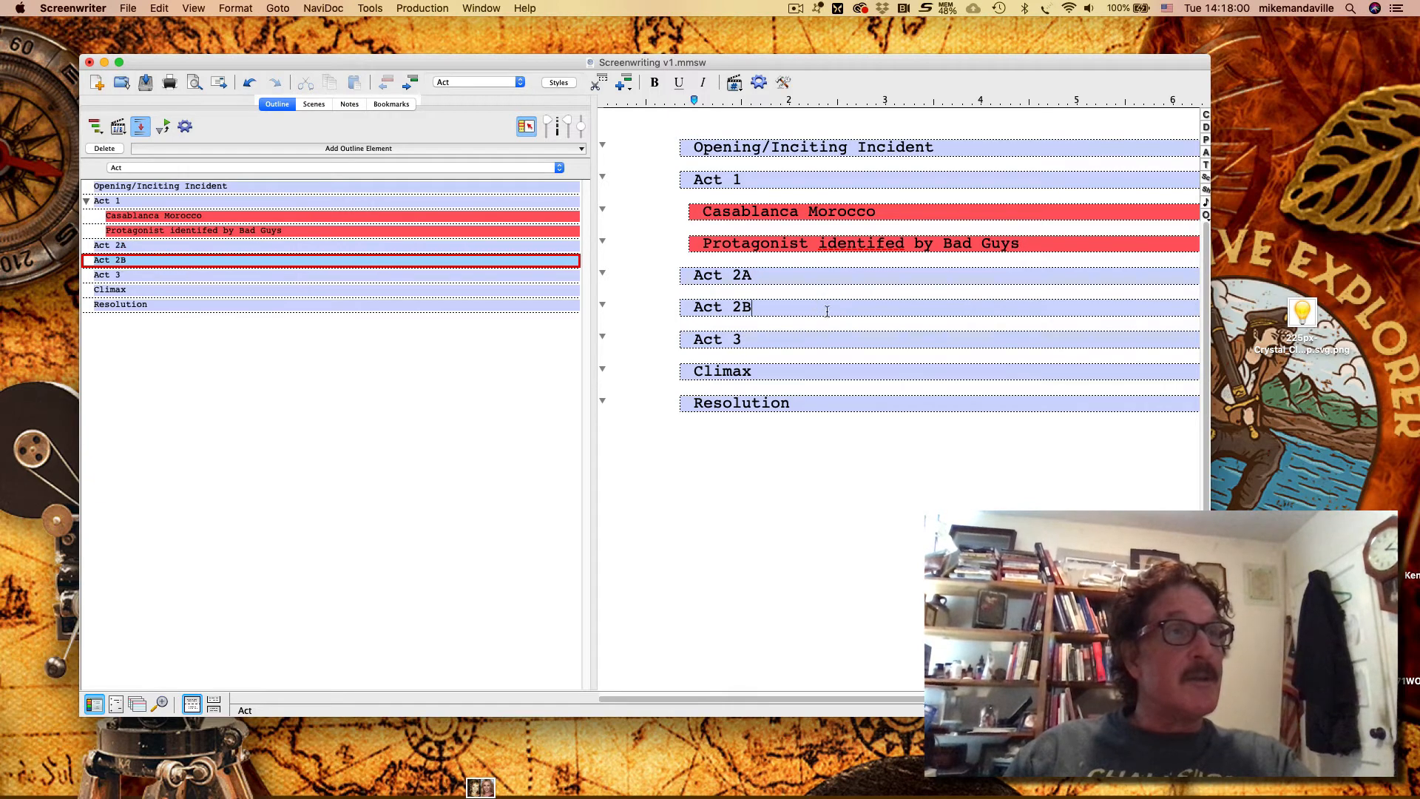
left_click(827, 309)
left_click(805, 342)
left_click(806, 370)
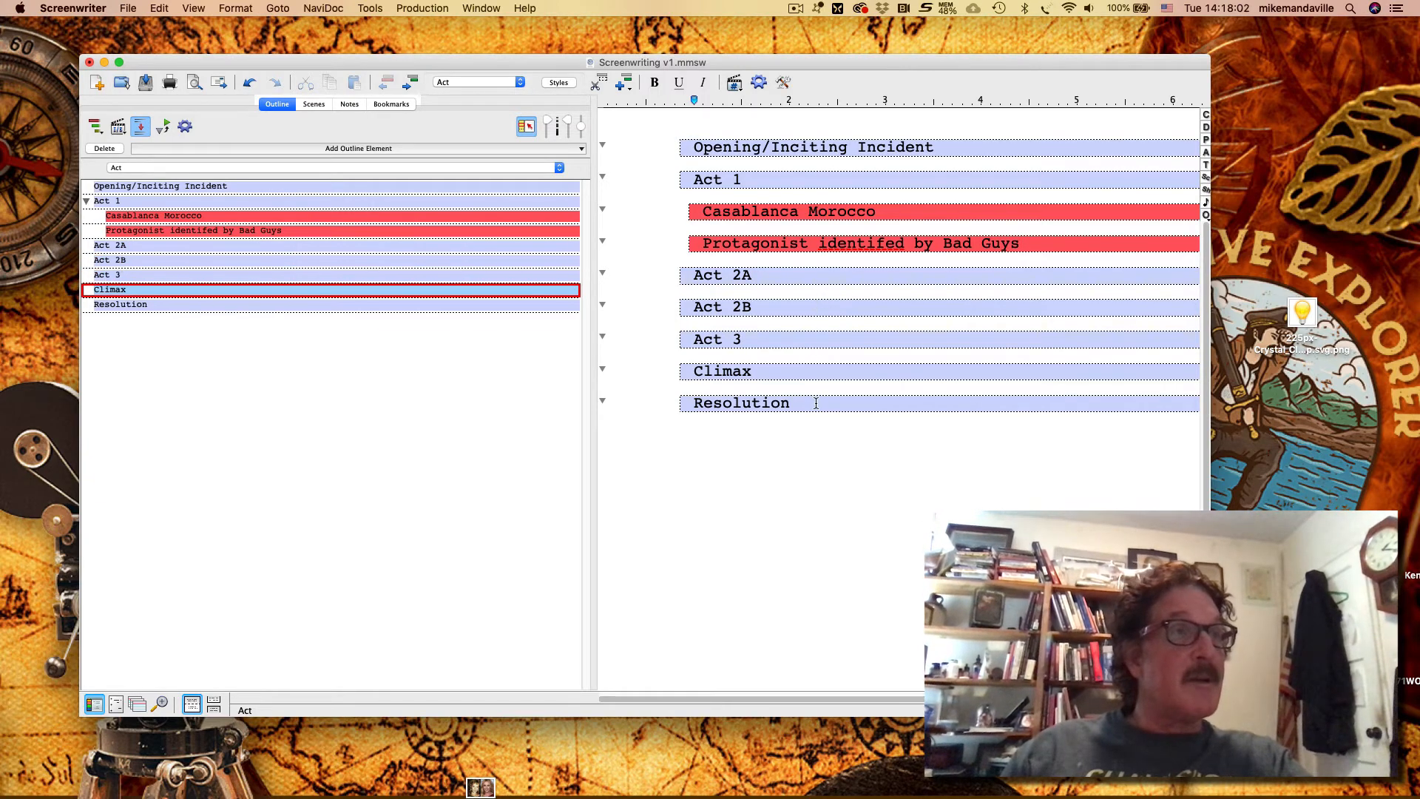
left_click(816, 403)
Insert an empty element directly below Act 2A and set its type to Sequence.
left_click(805, 278)
key("Return")
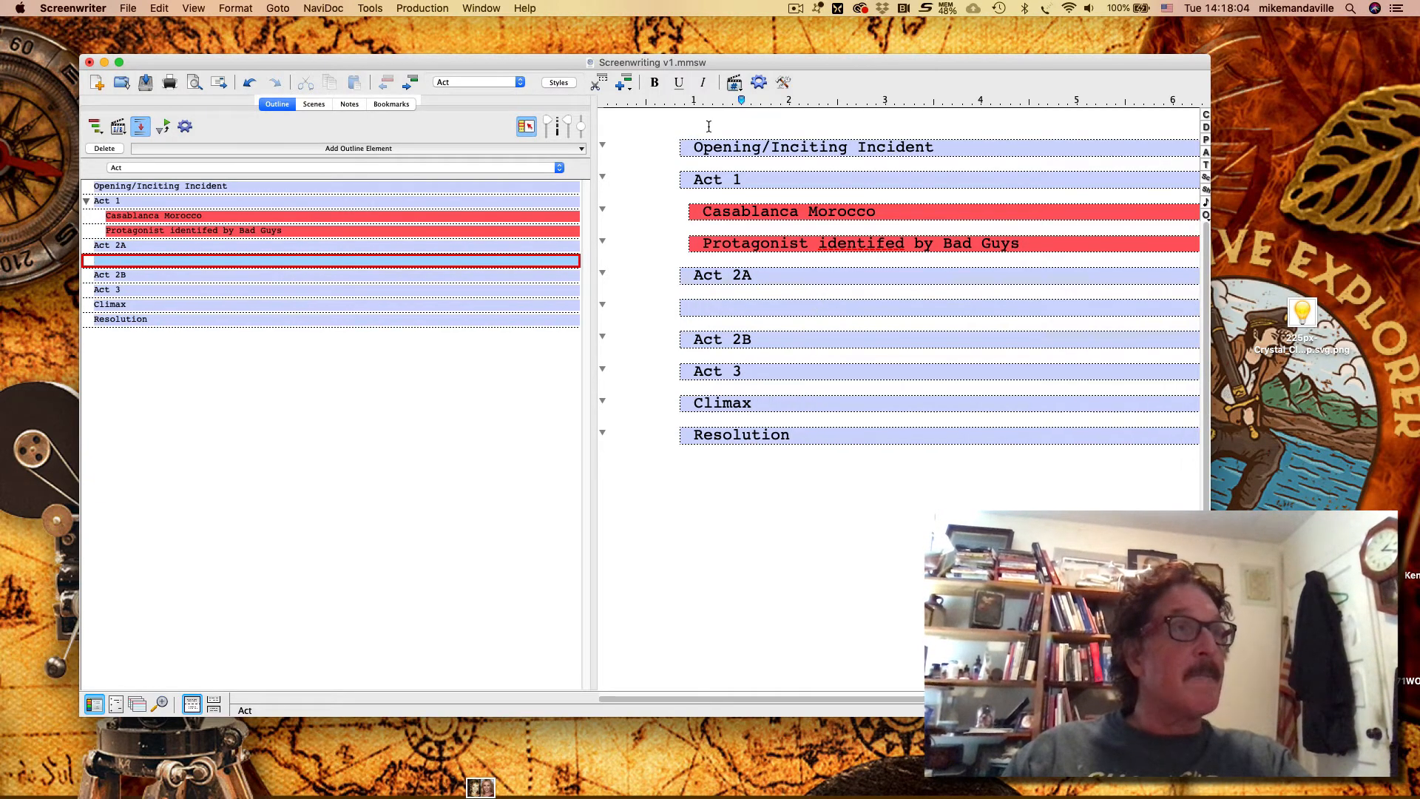
left_click(387, 148)
left_click(255, 185)
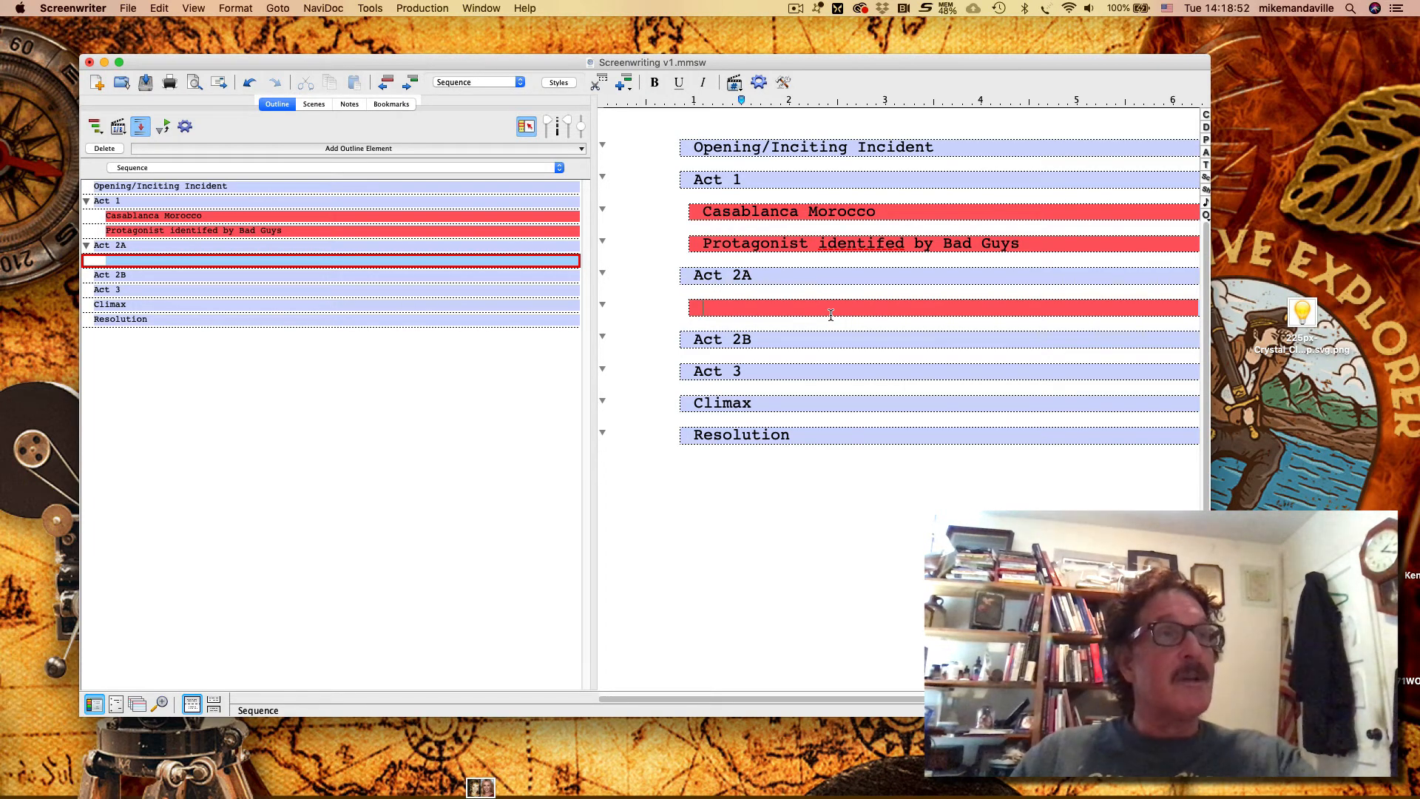
Try the Plot Point type on the empty element under Act 2A, then return it to Sequence.
left_click_drag(879, 67, 883, 70)
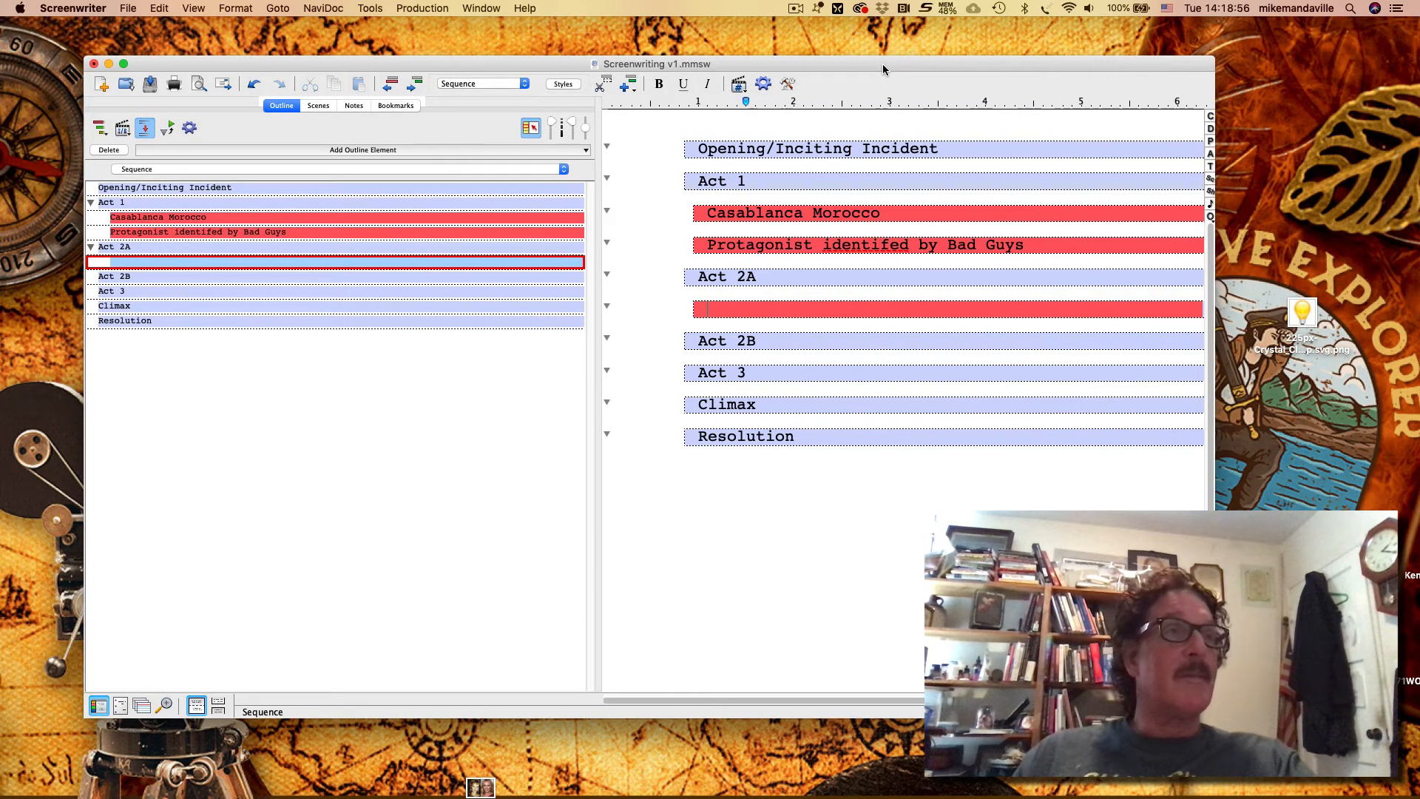
left_click_drag(883, 70, 880, 68)
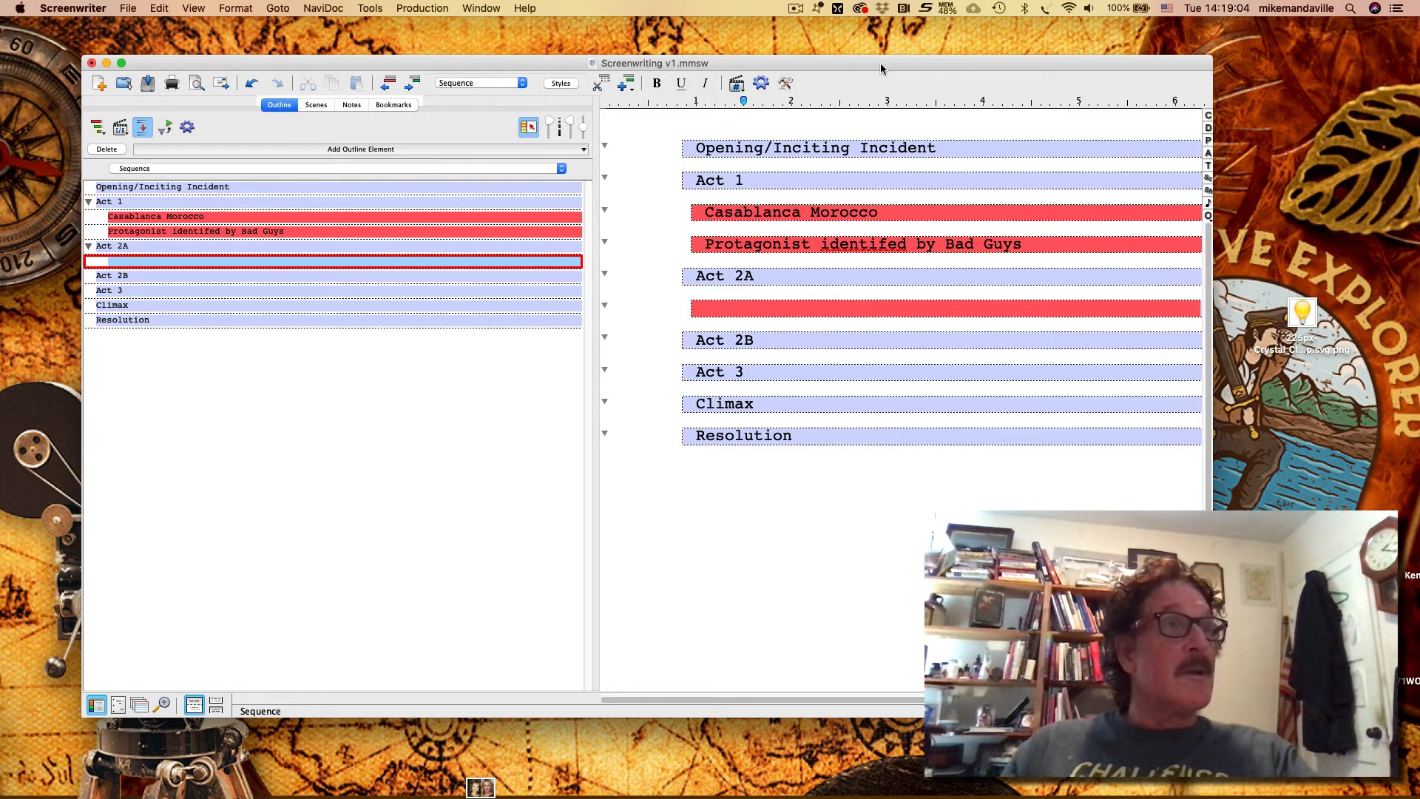
left_click(372, 152)
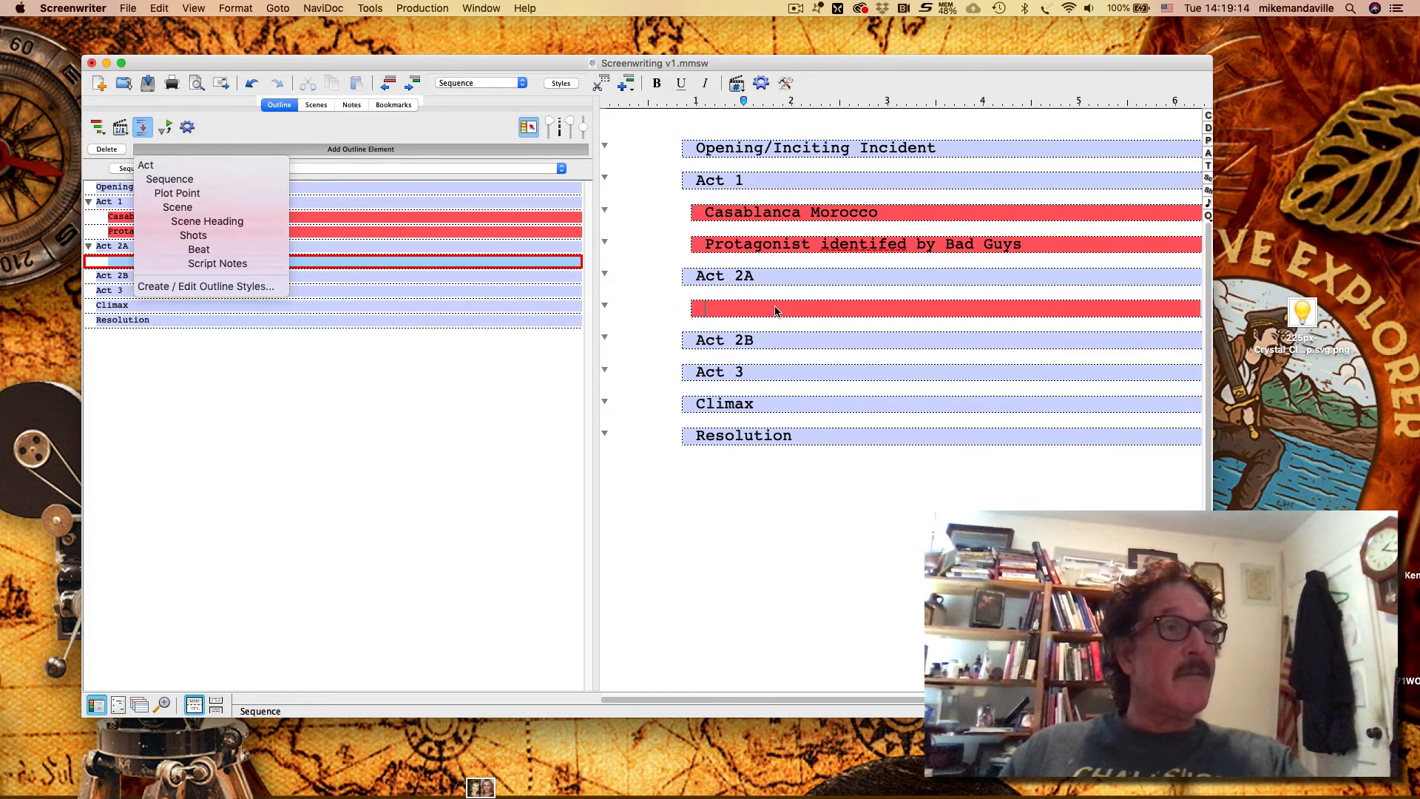
left_click(773, 308)
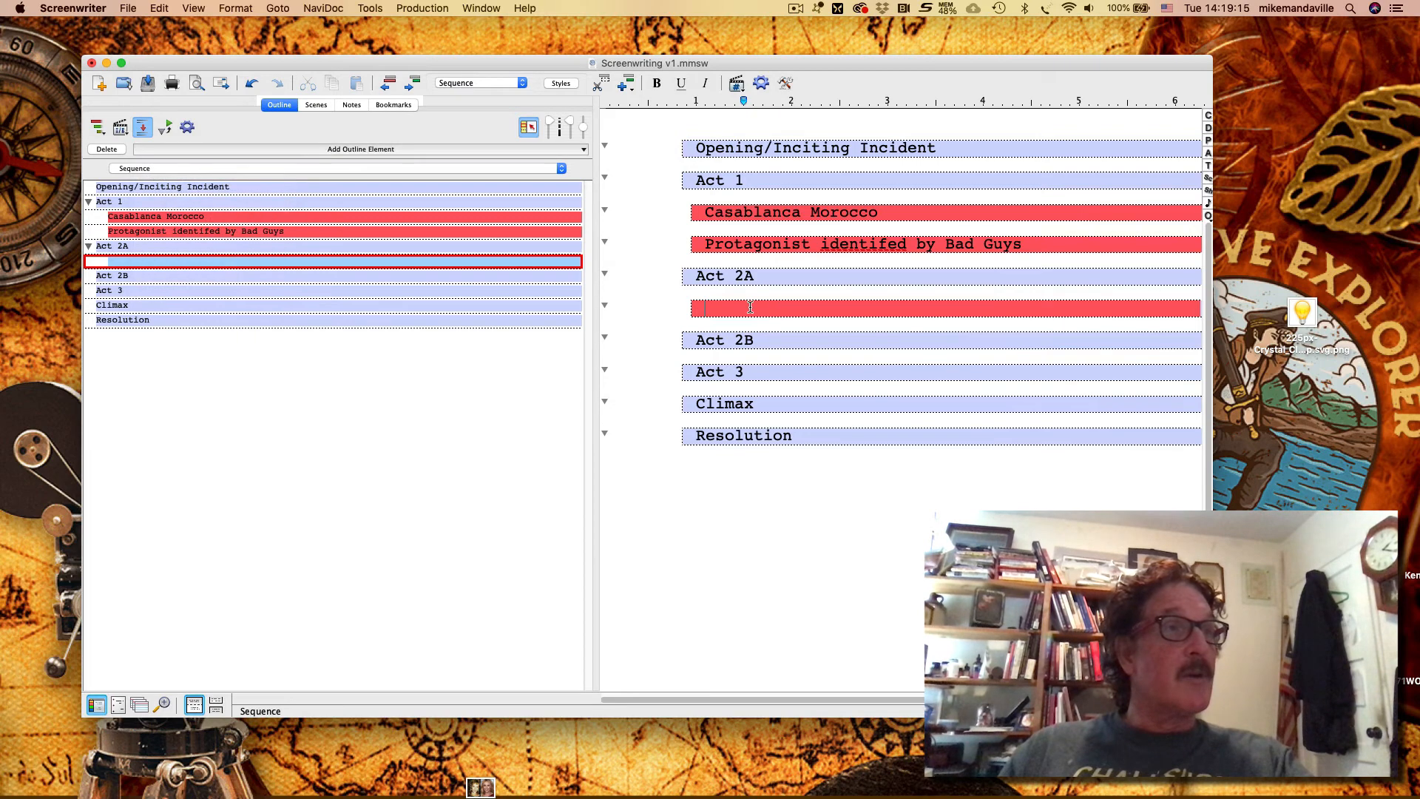
left_click(374, 148)
left_click(276, 194)
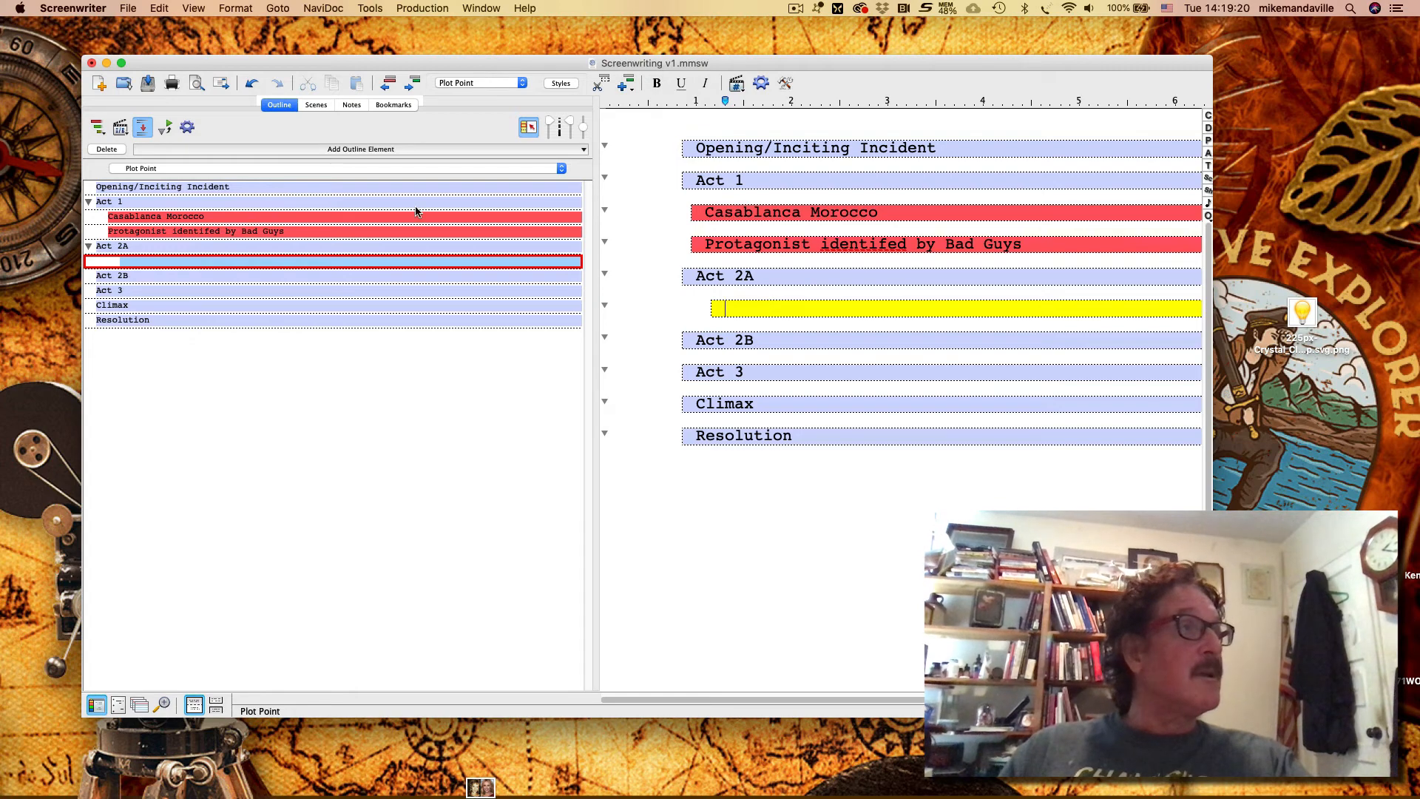
left_click(392, 149)
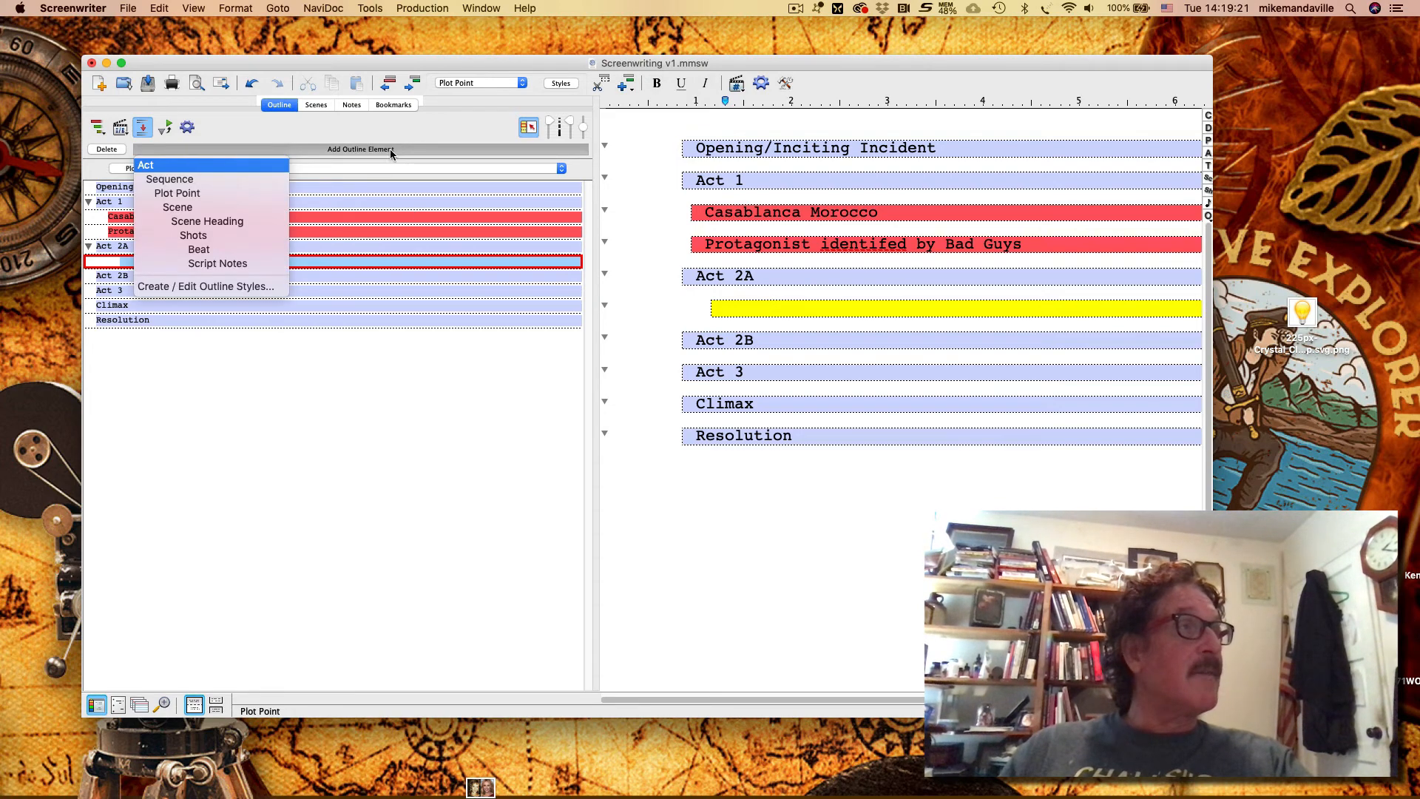
left_click(263, 181)
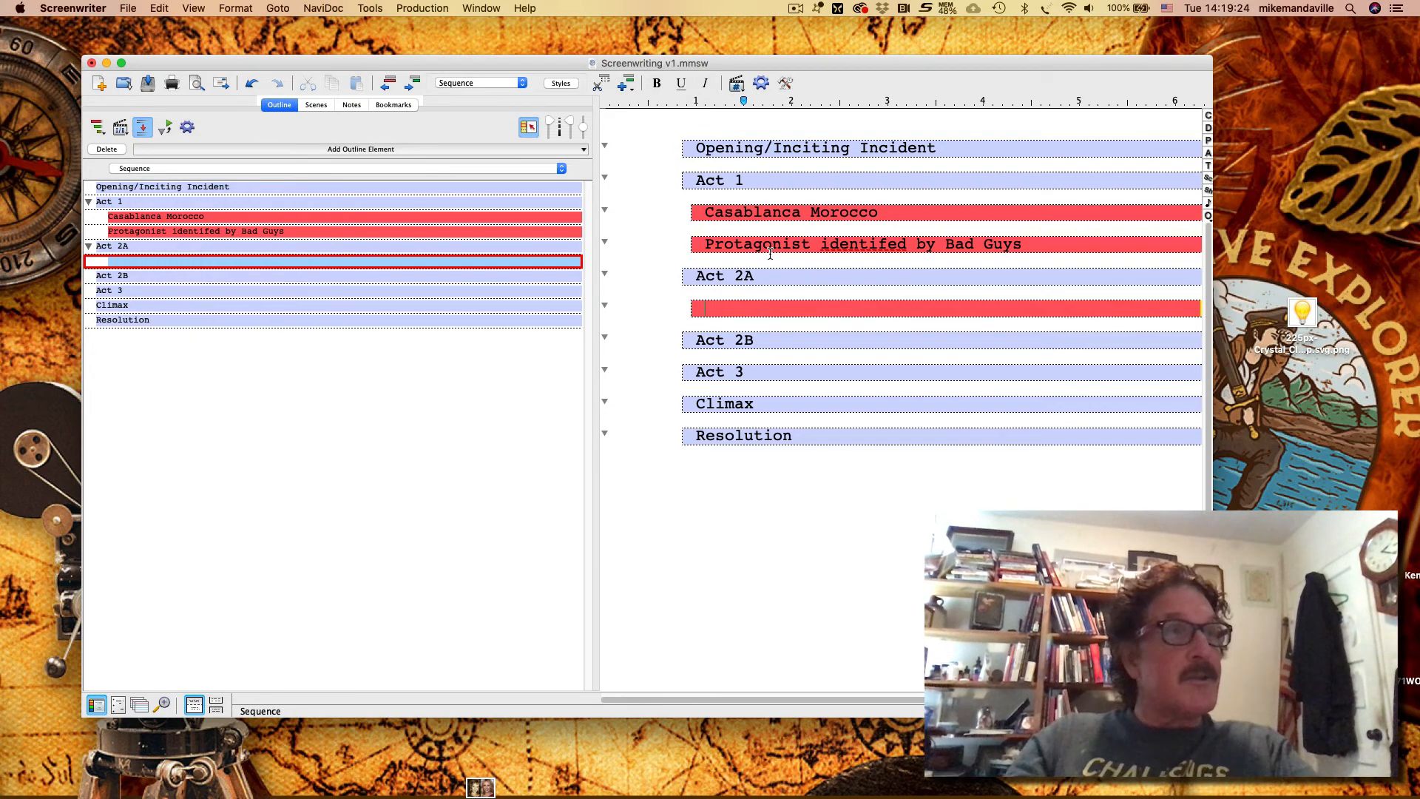
Title the empty sequence under Act 2A "KGB - Embassy" and add a Plot Point beneath it titled "KGB Discovers our Protagonist".
type("KGB")
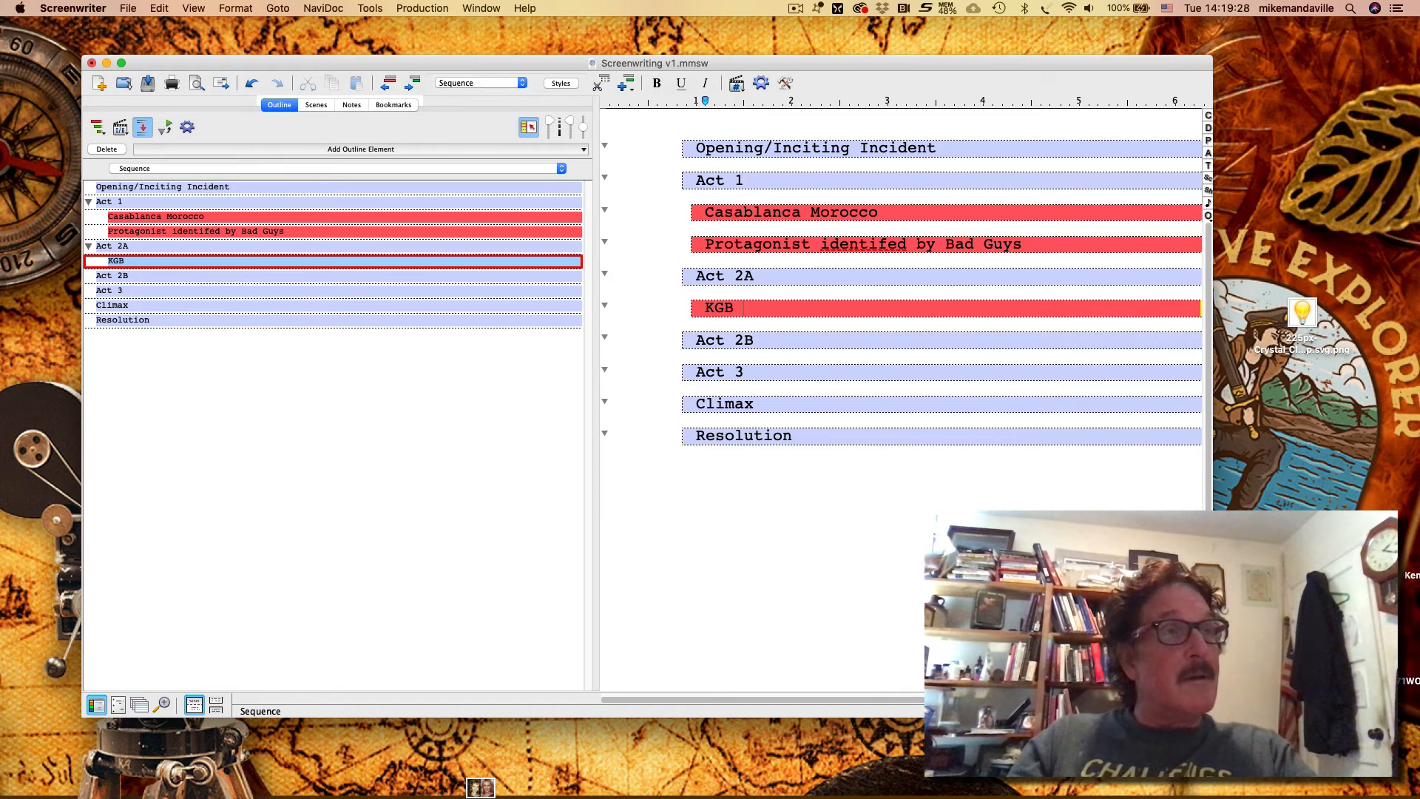
type(" - Embassy")
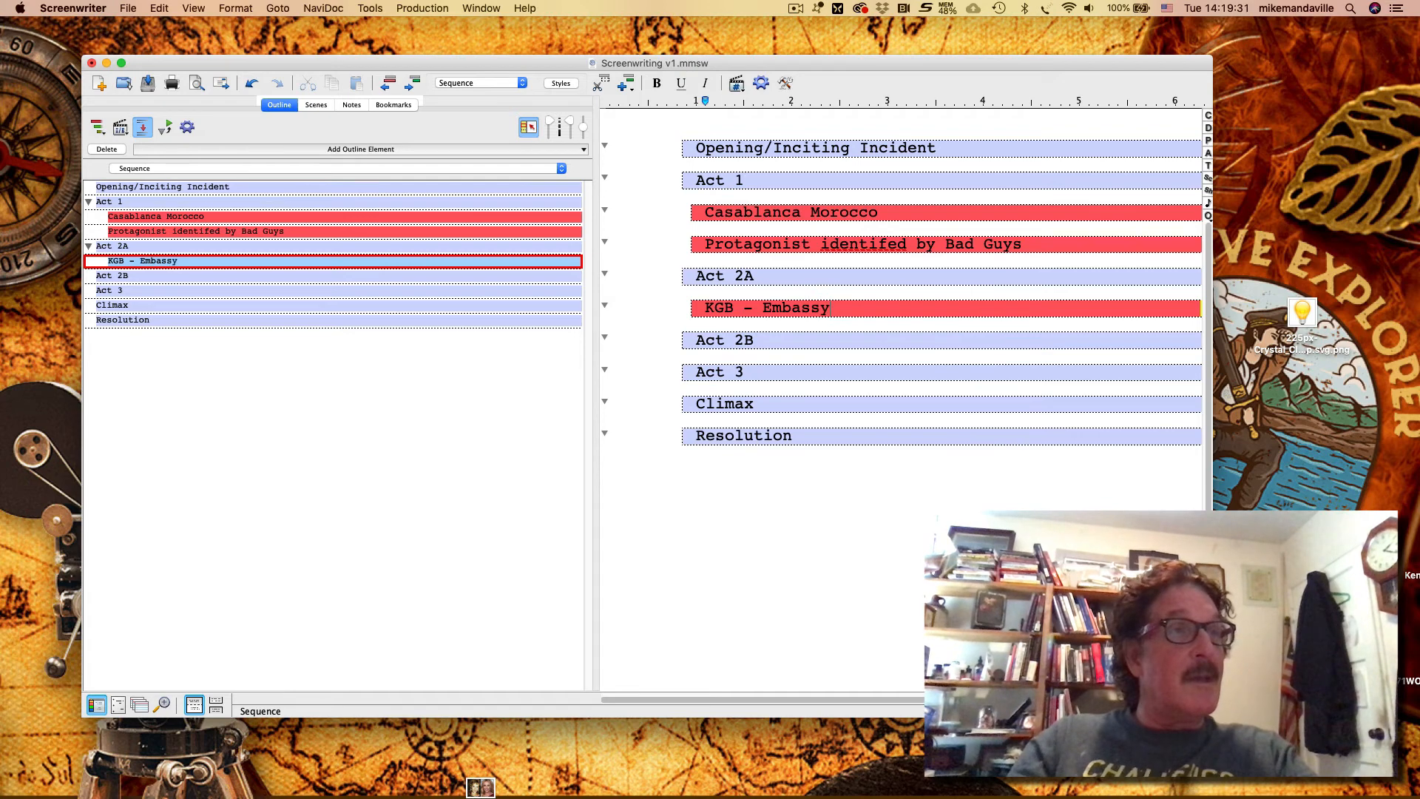
key("Return")
left_click(421, 149)
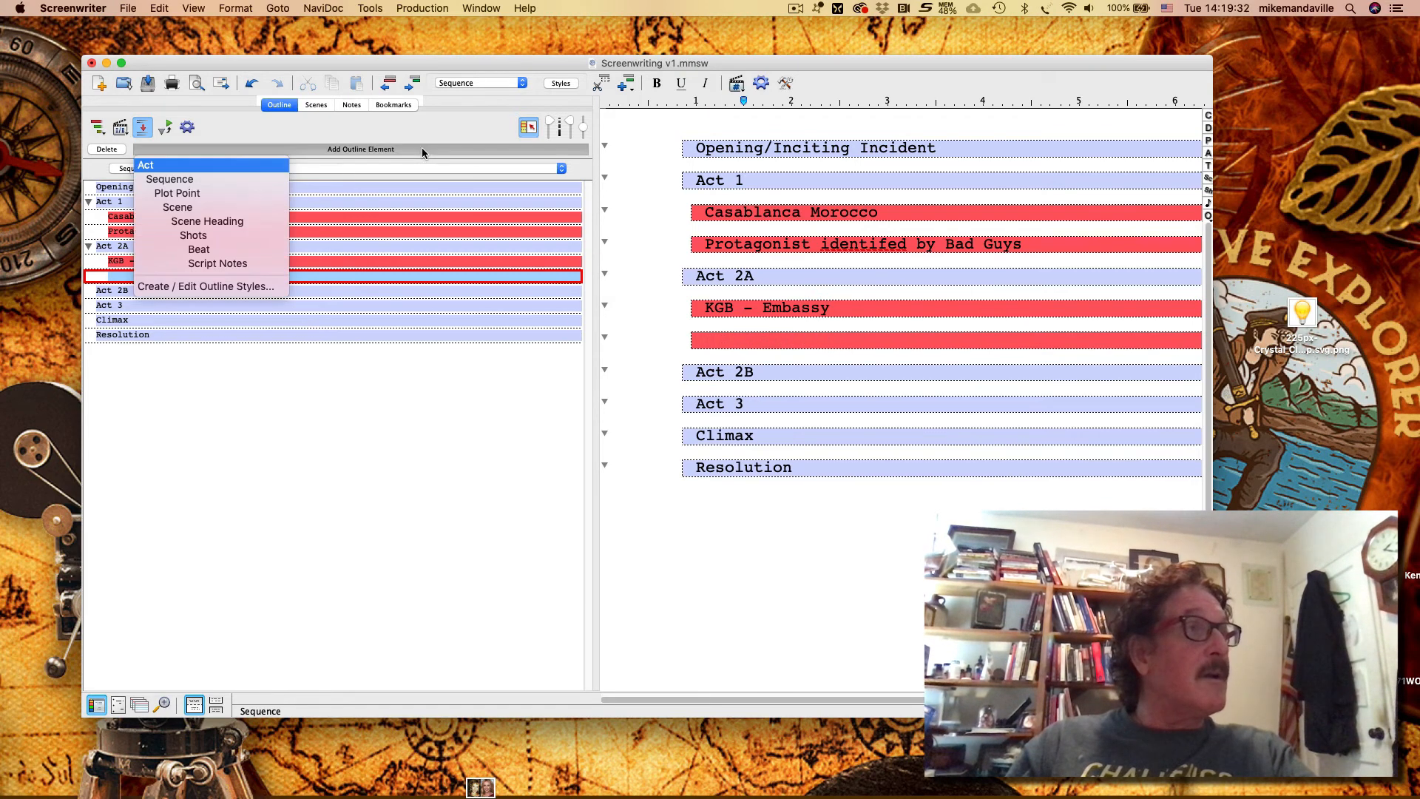
left_click(259, 194)
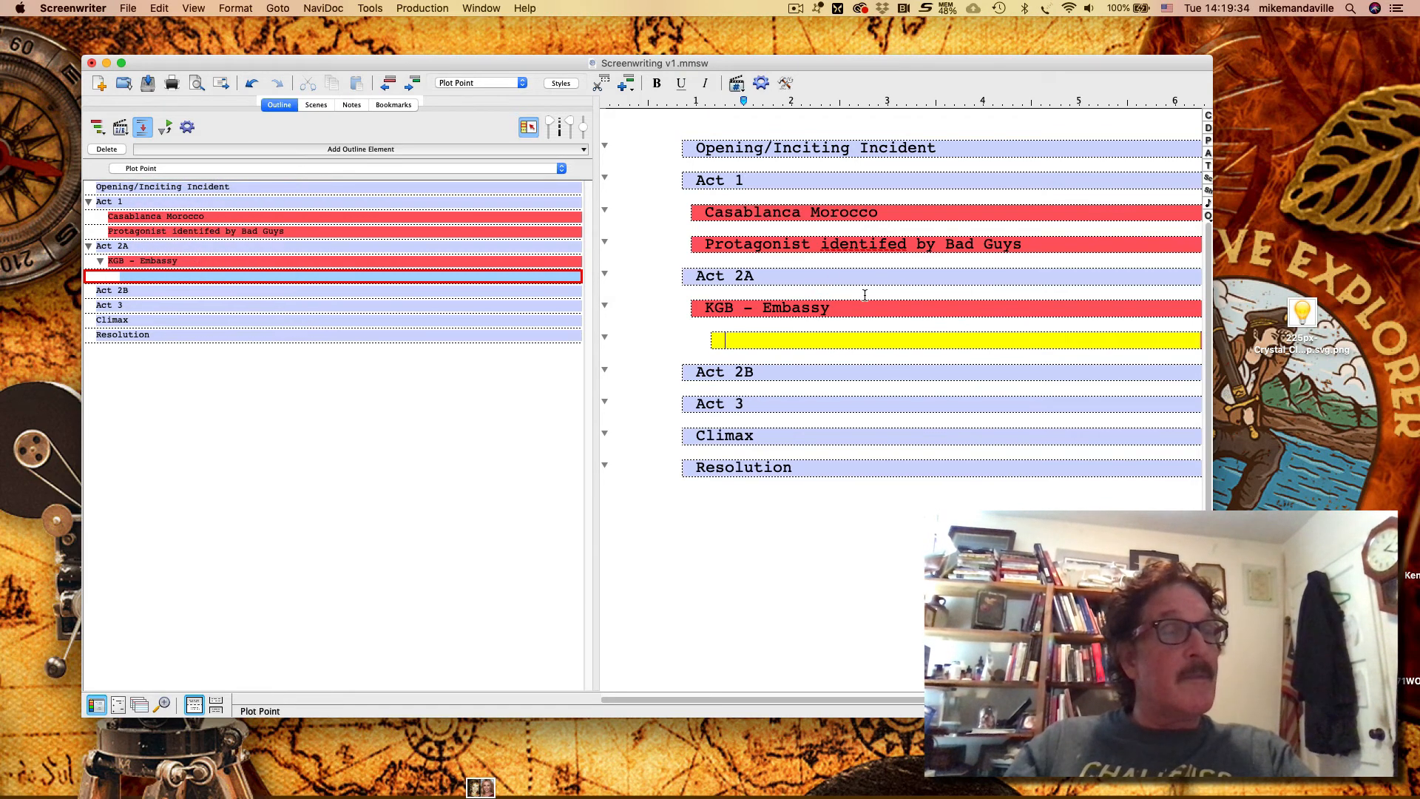
type("KGB")
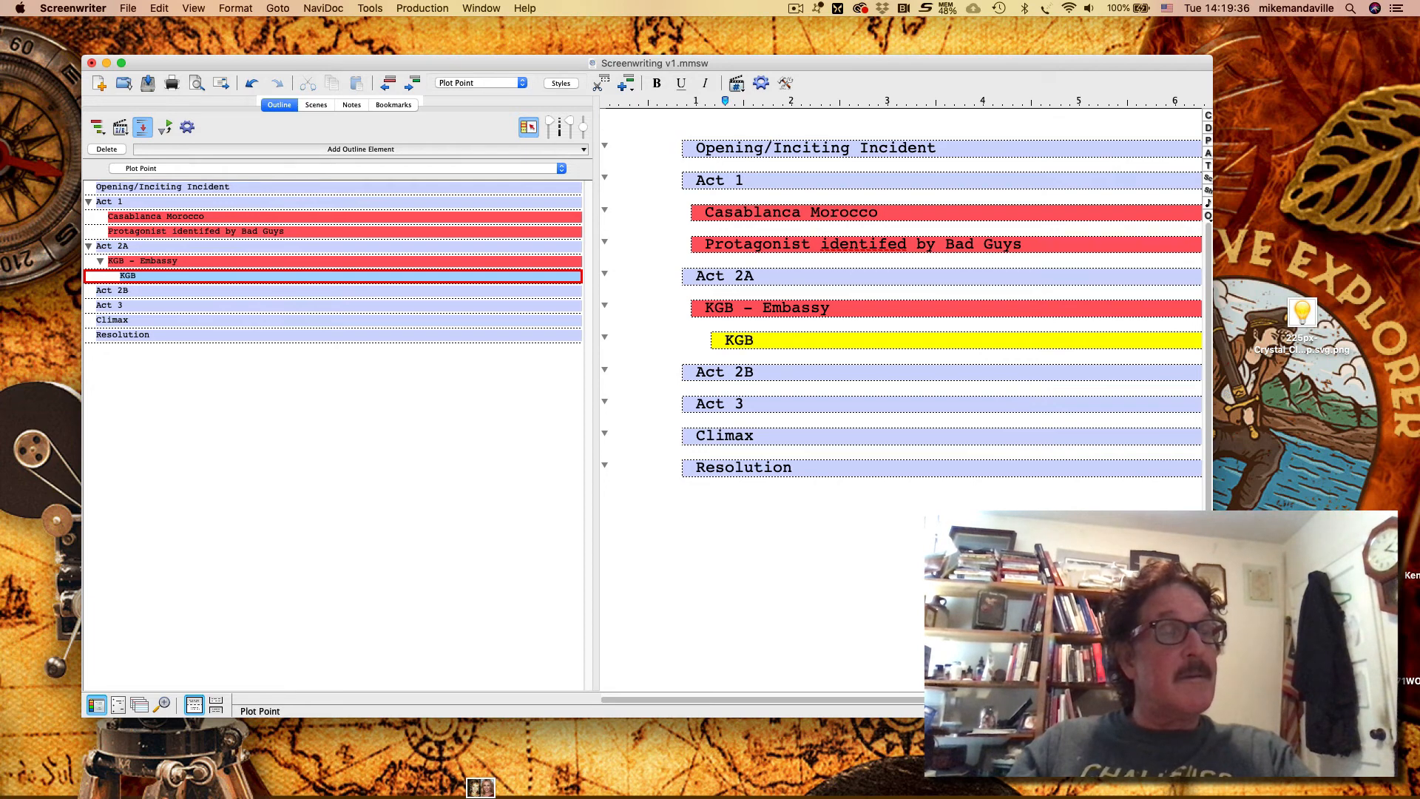
type(" Discovers ou")
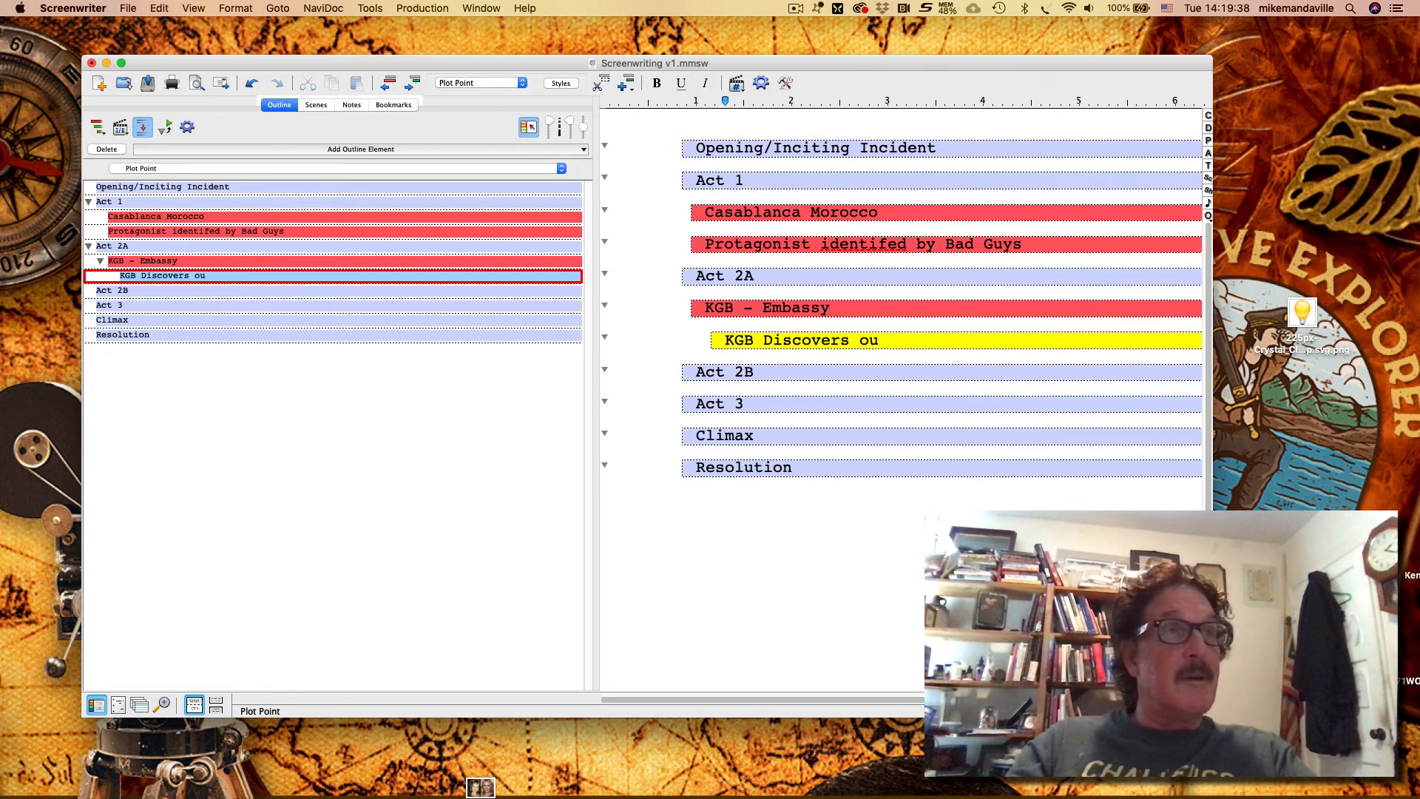
type("r Protagonist")
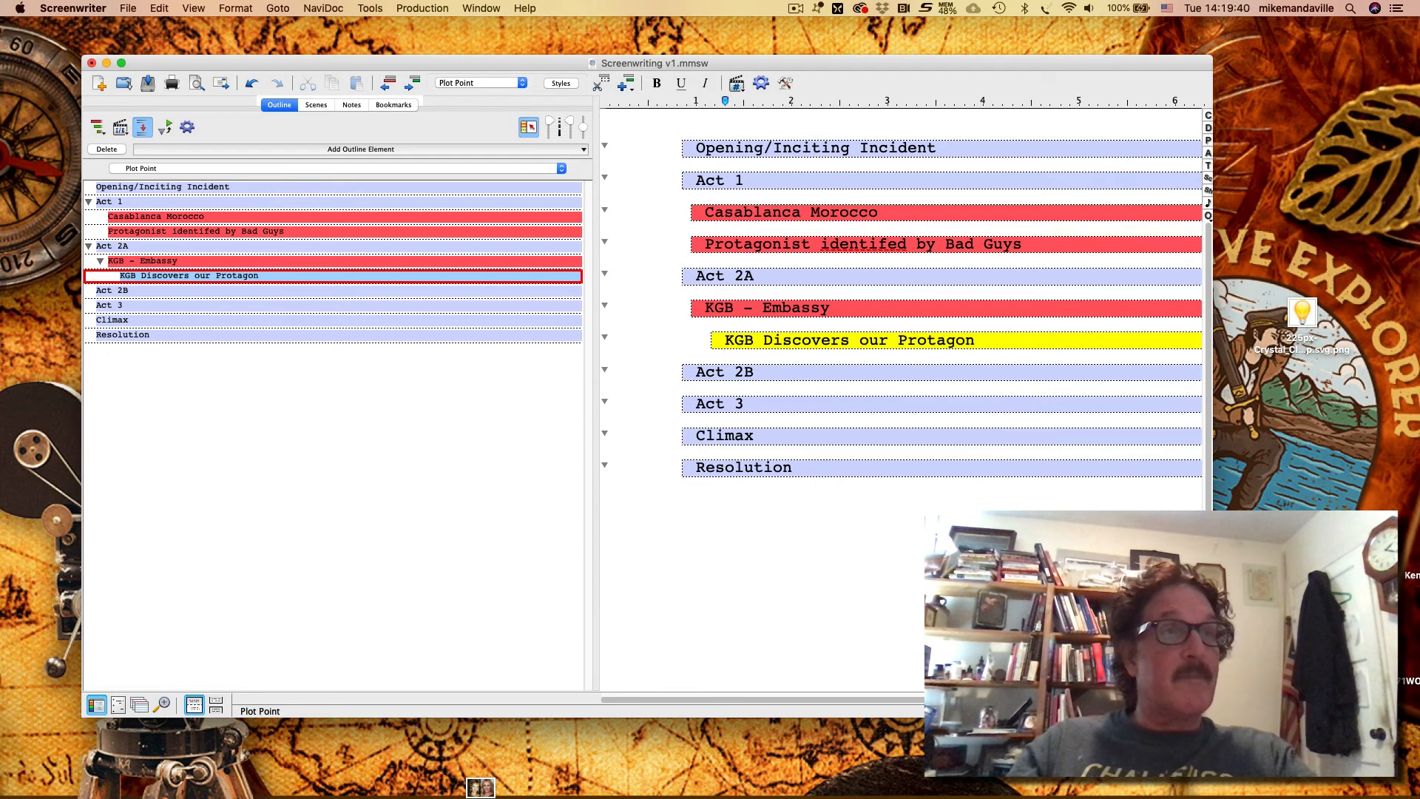
left_click(861, 372)
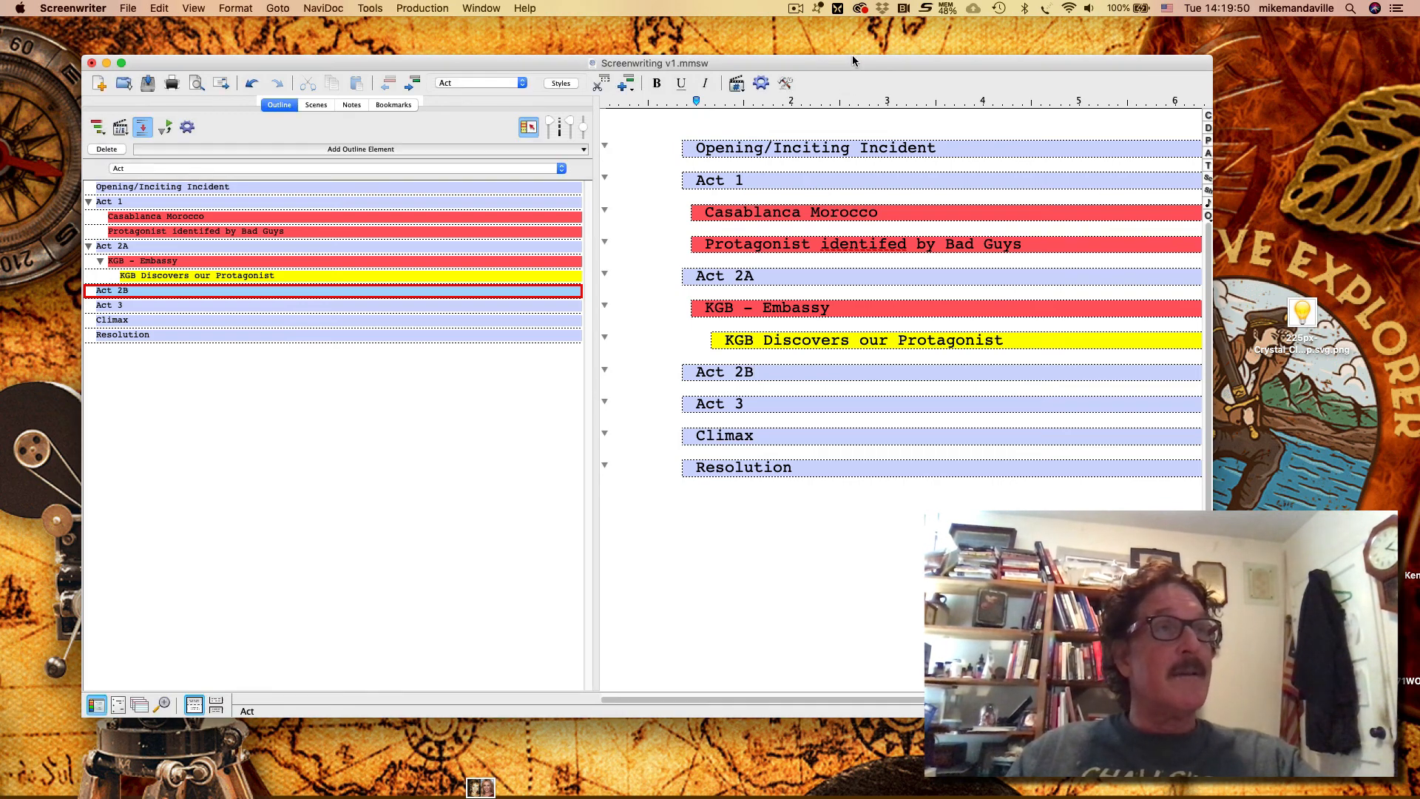
left_click_drag(853, 57, 853, 54)
key("super+Tab")
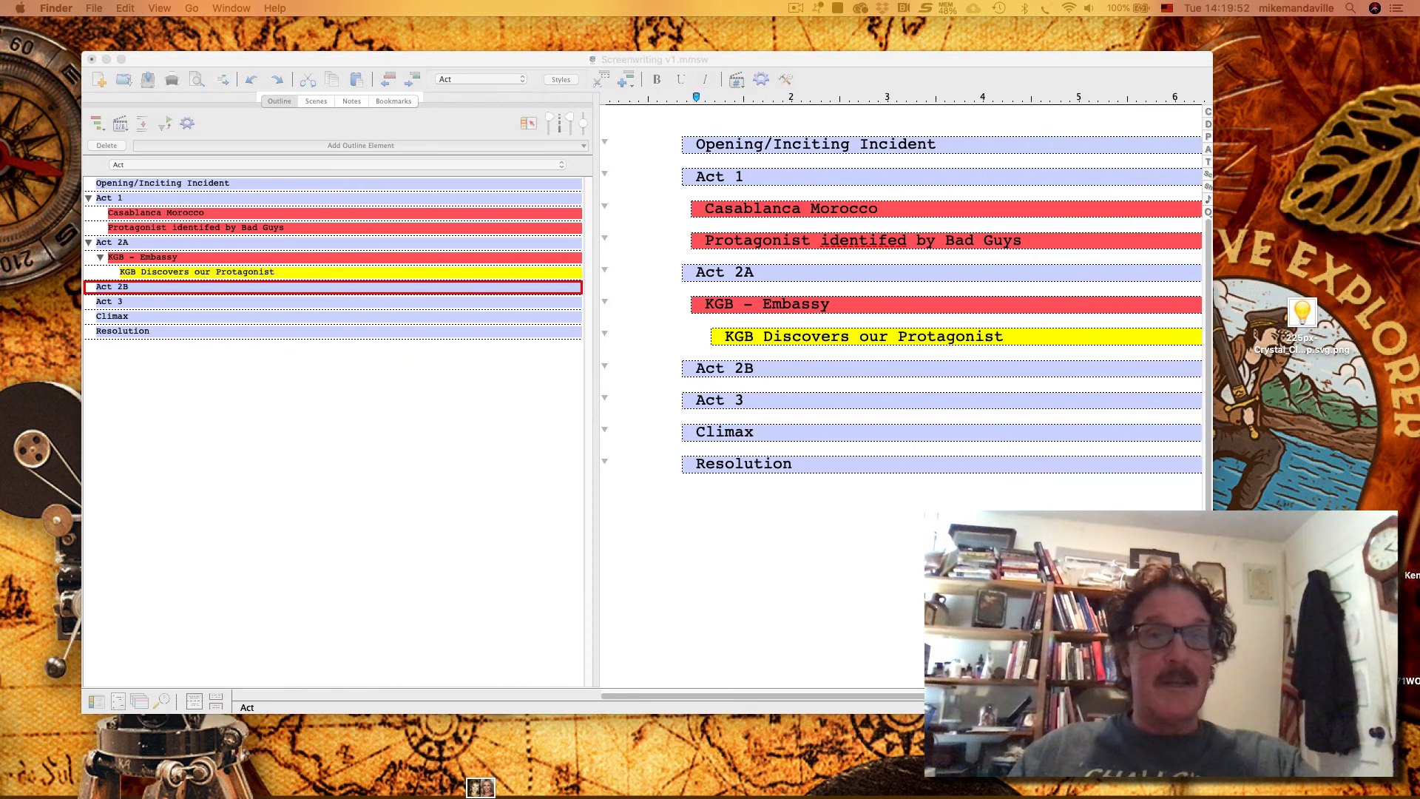